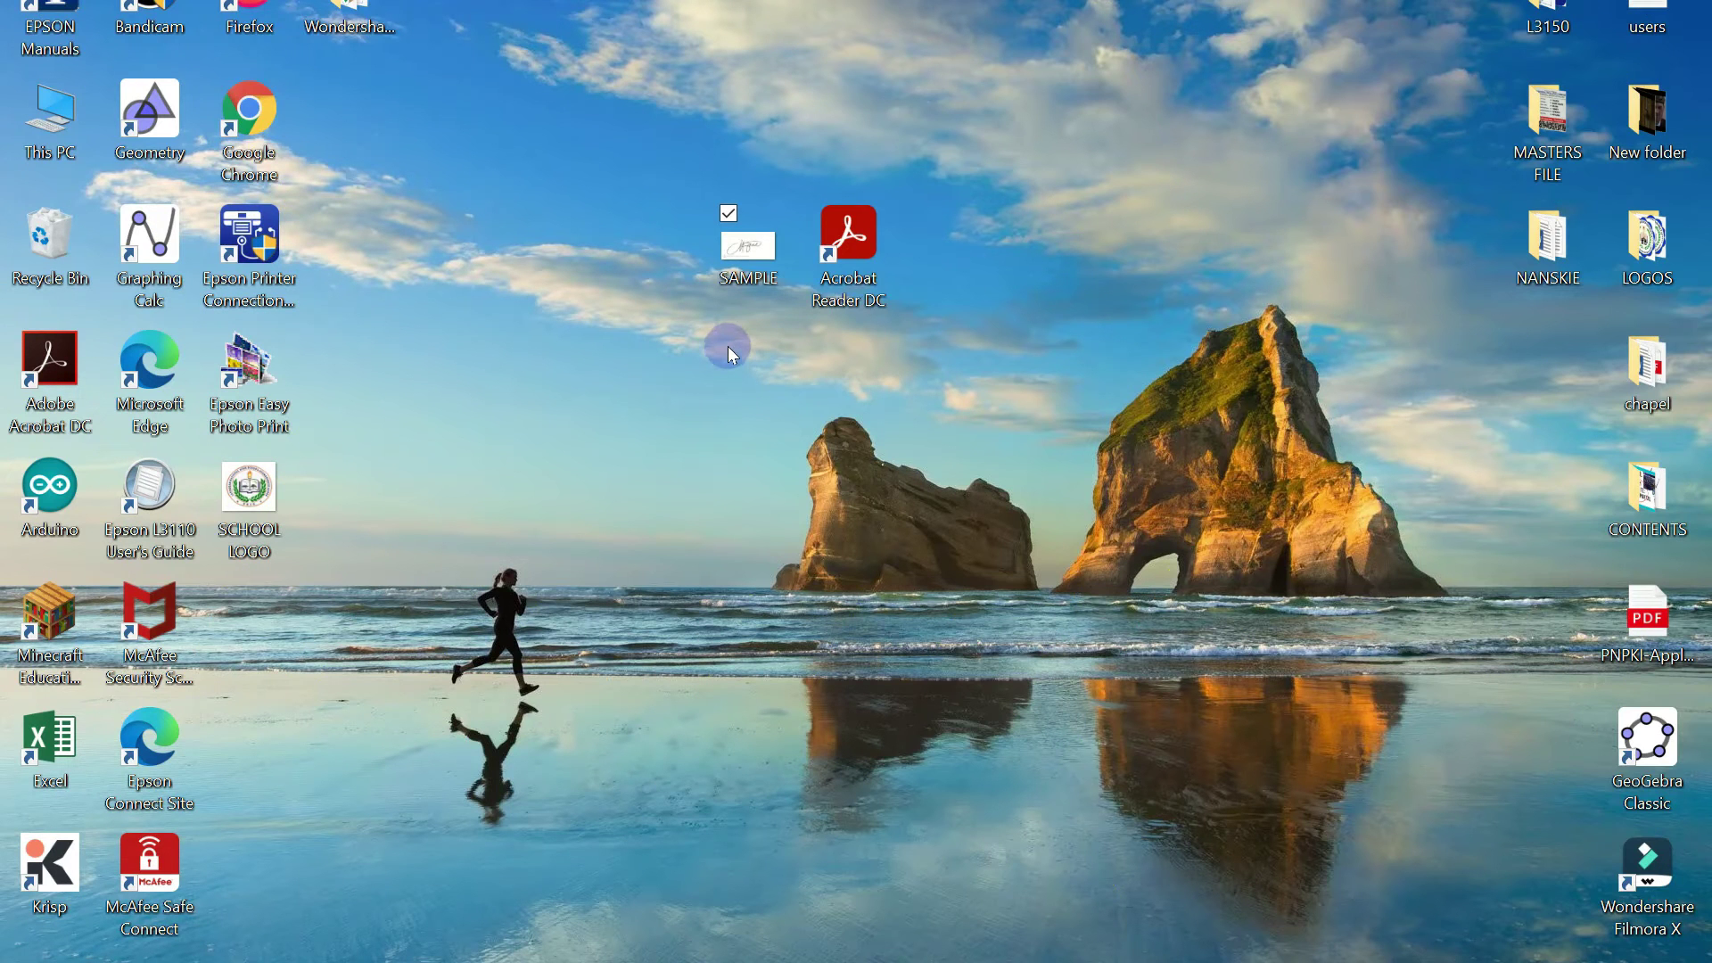
Preview the SAMPLE signature scan, then bring up the blank PowerPoint presentation.
click(749, 272)
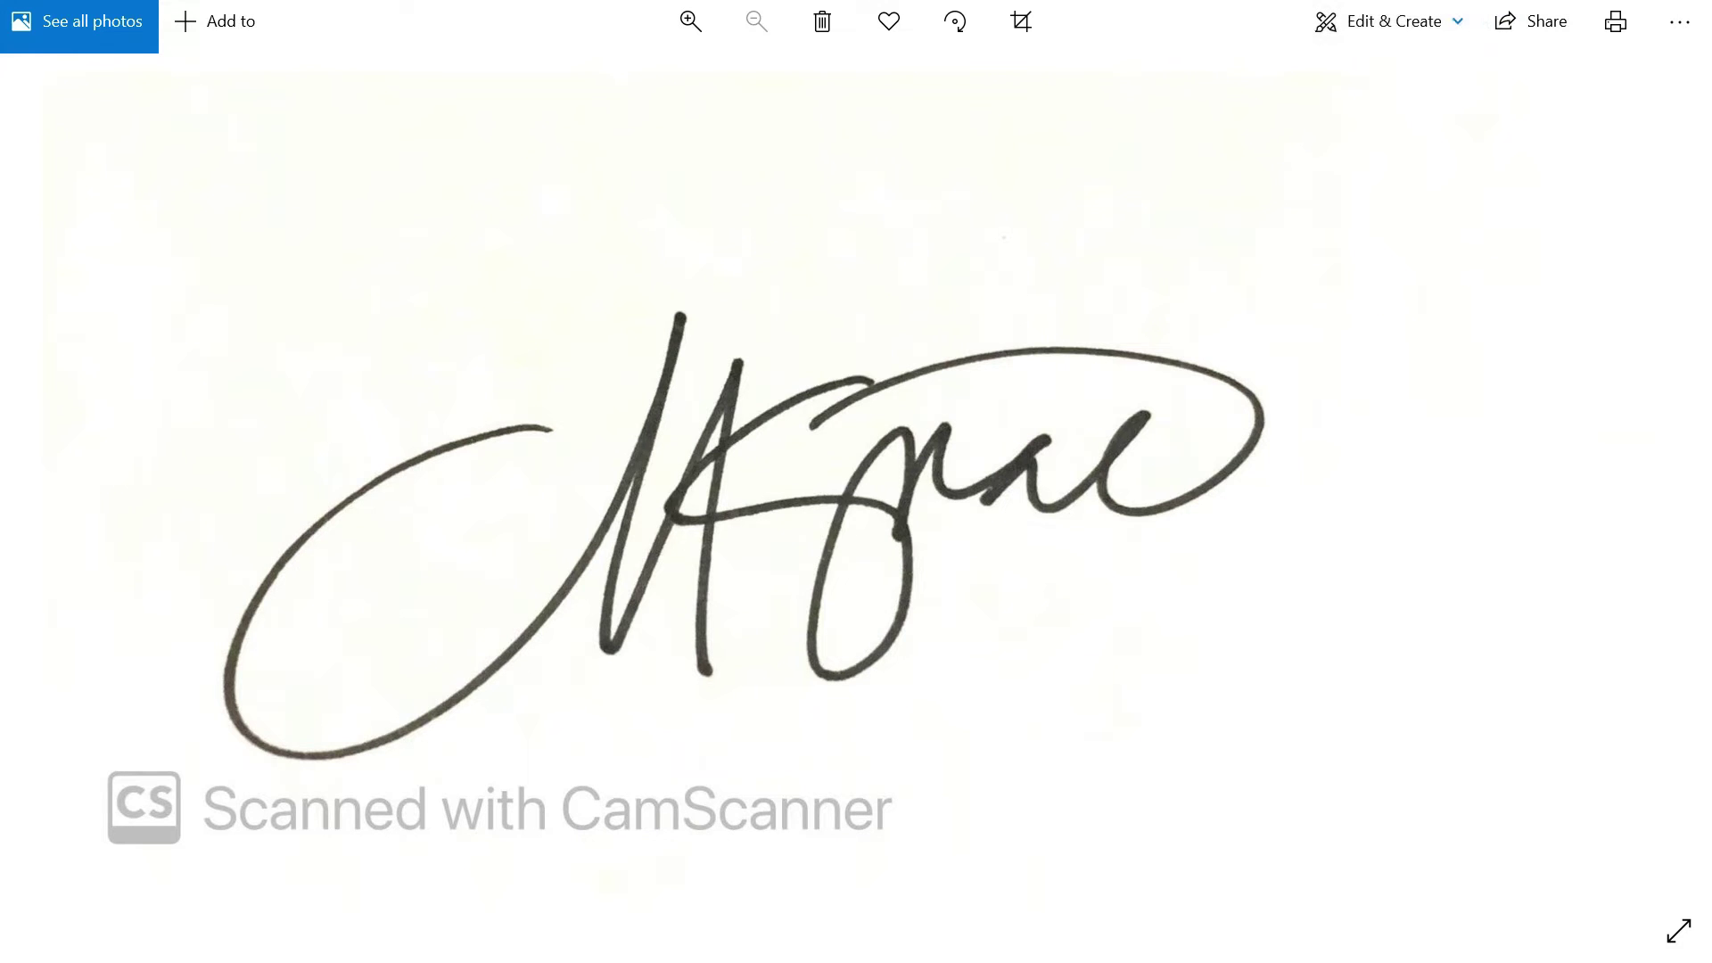
key(alt+F4)
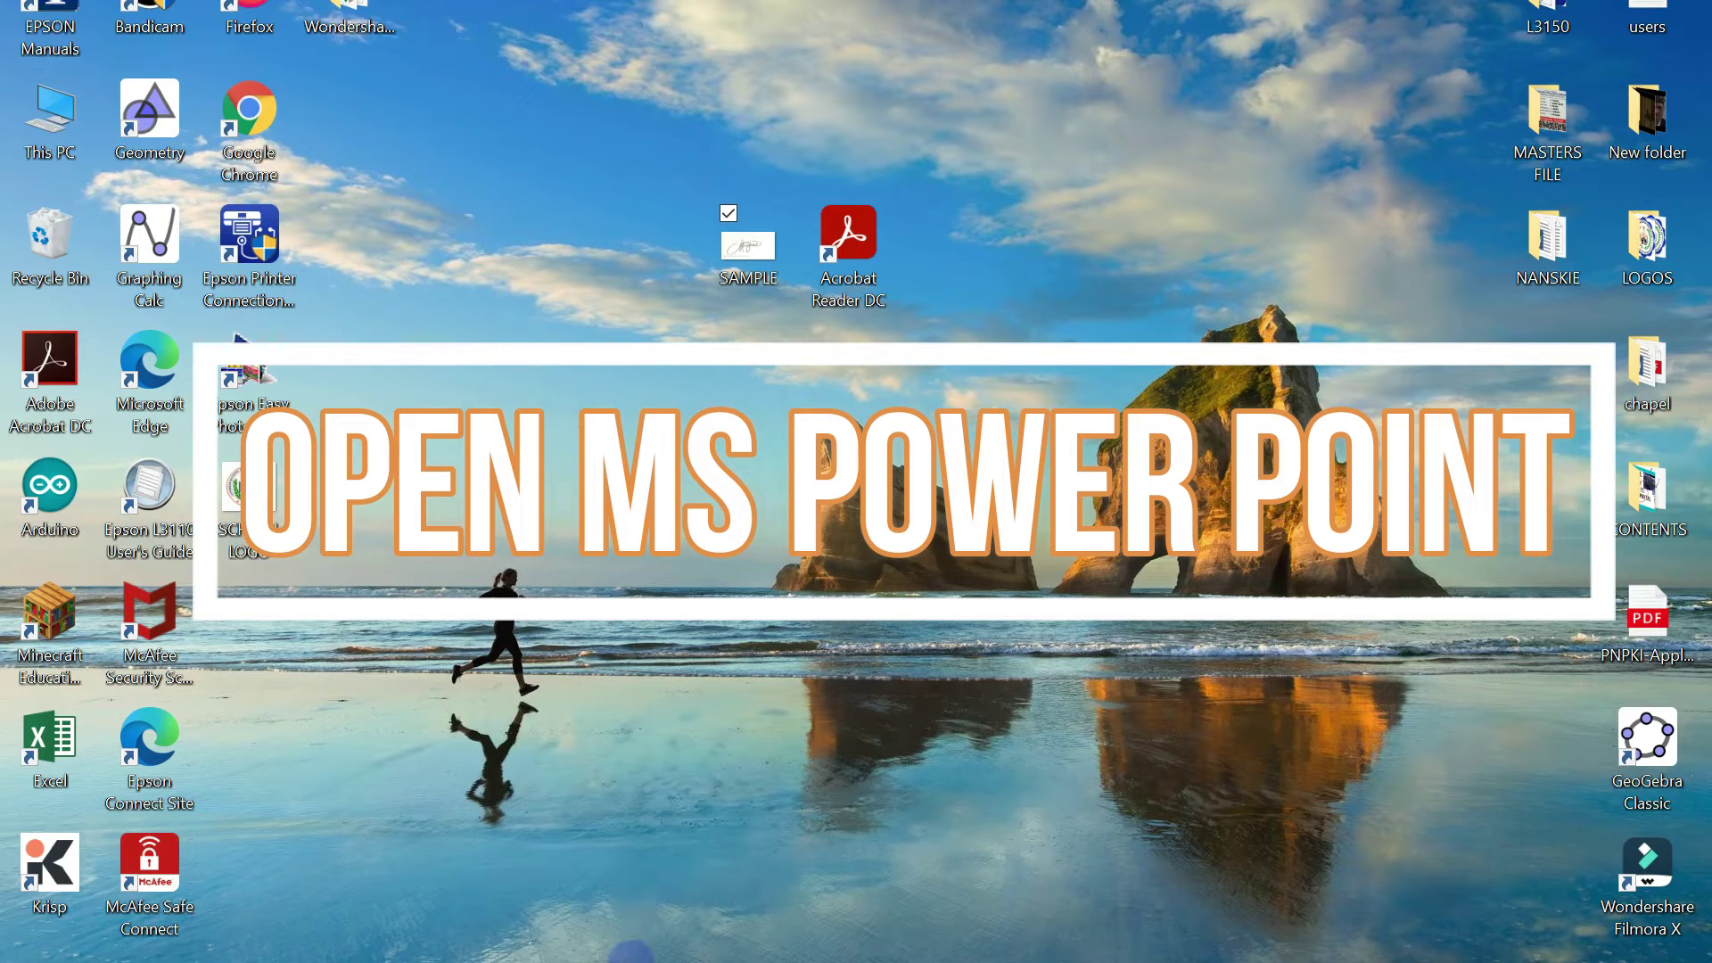
click(624, 856)
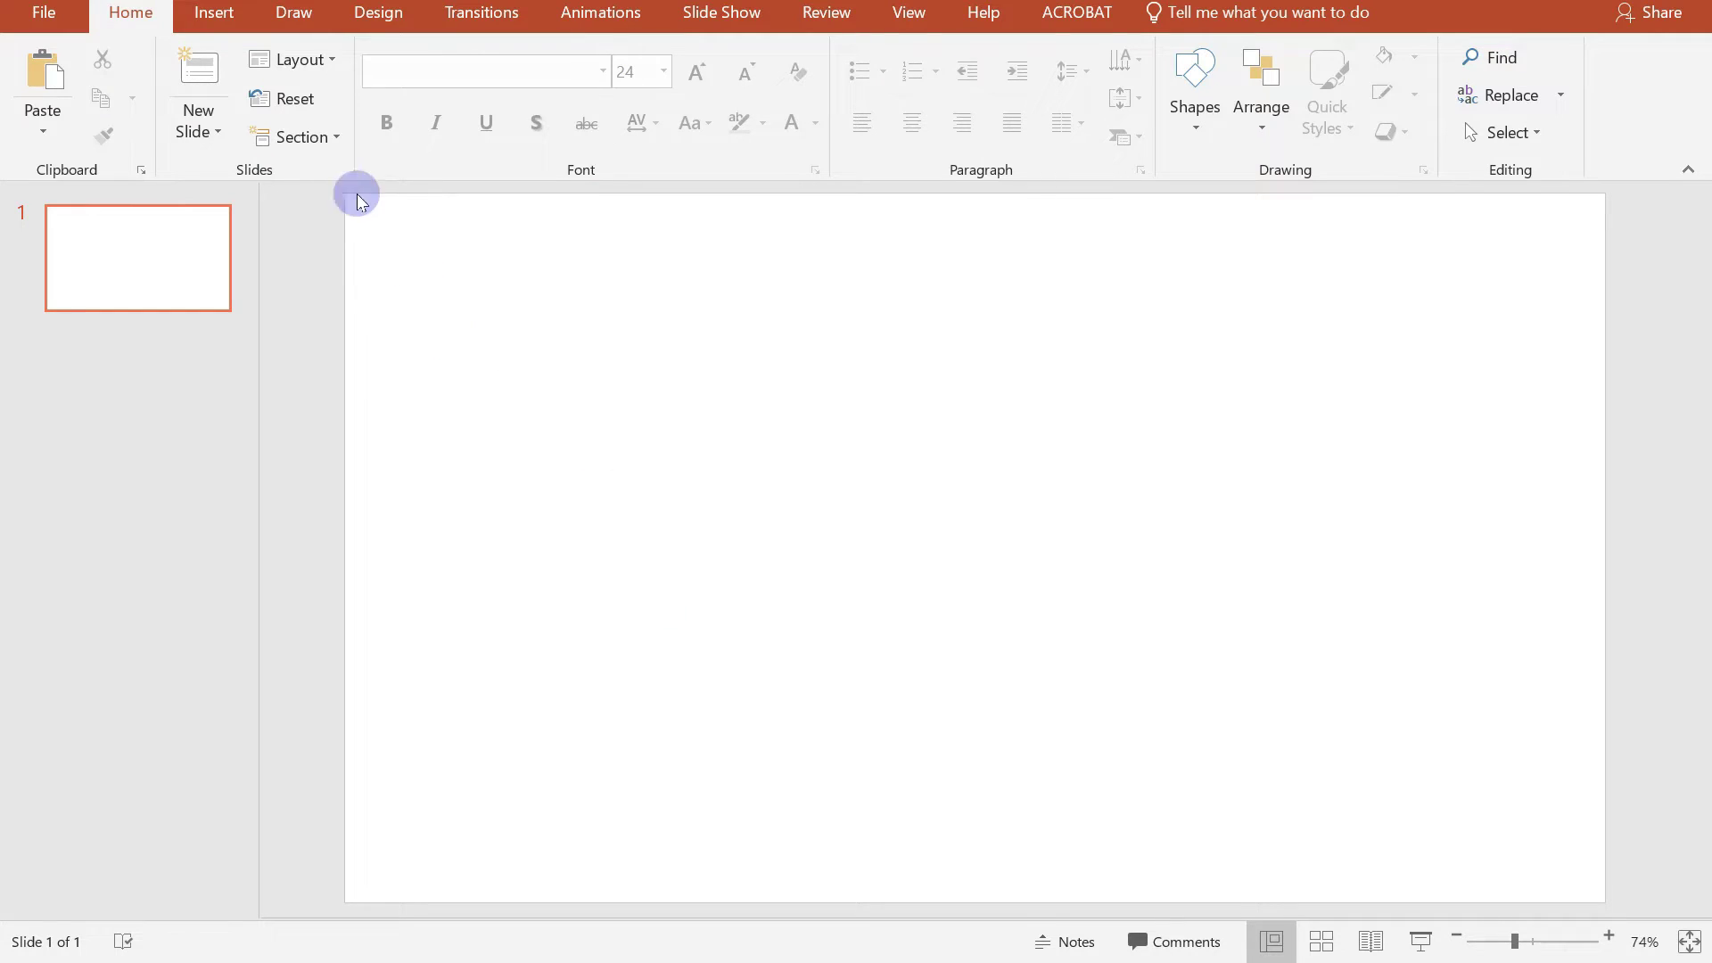
Insert the SAMPLE signature picture from the Desktop onto slide 1.
click(216, 14)
click(221, 77)
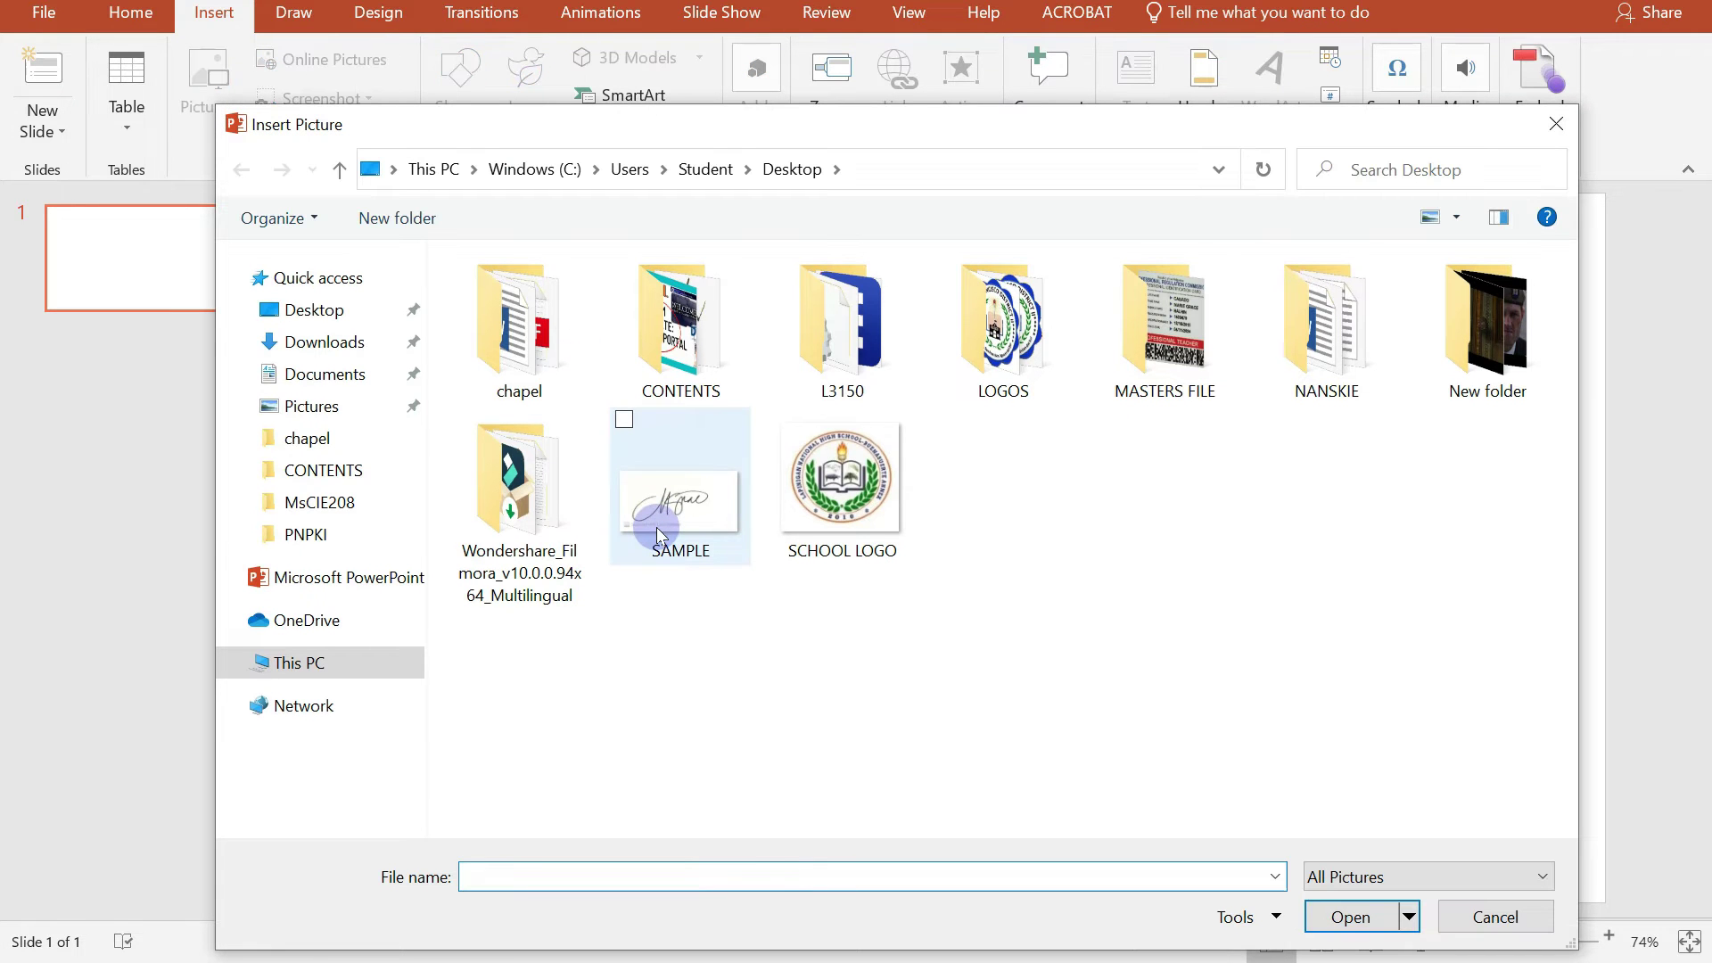
mouse_move(679, 492)
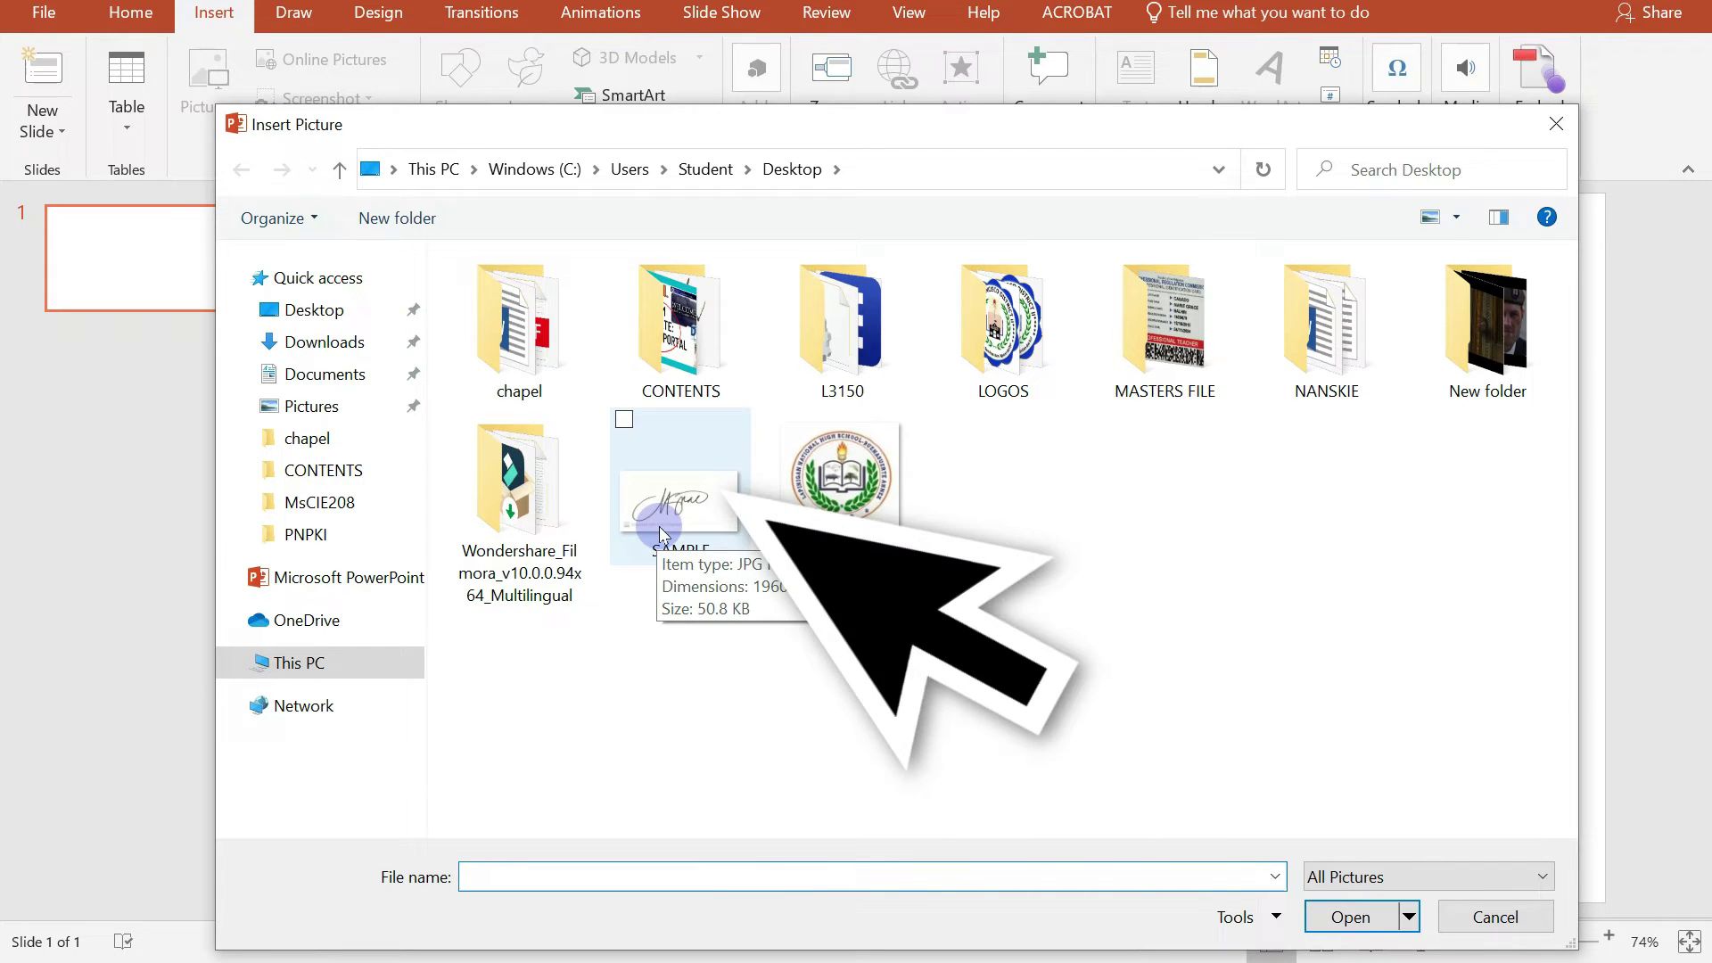
click(661, 533)
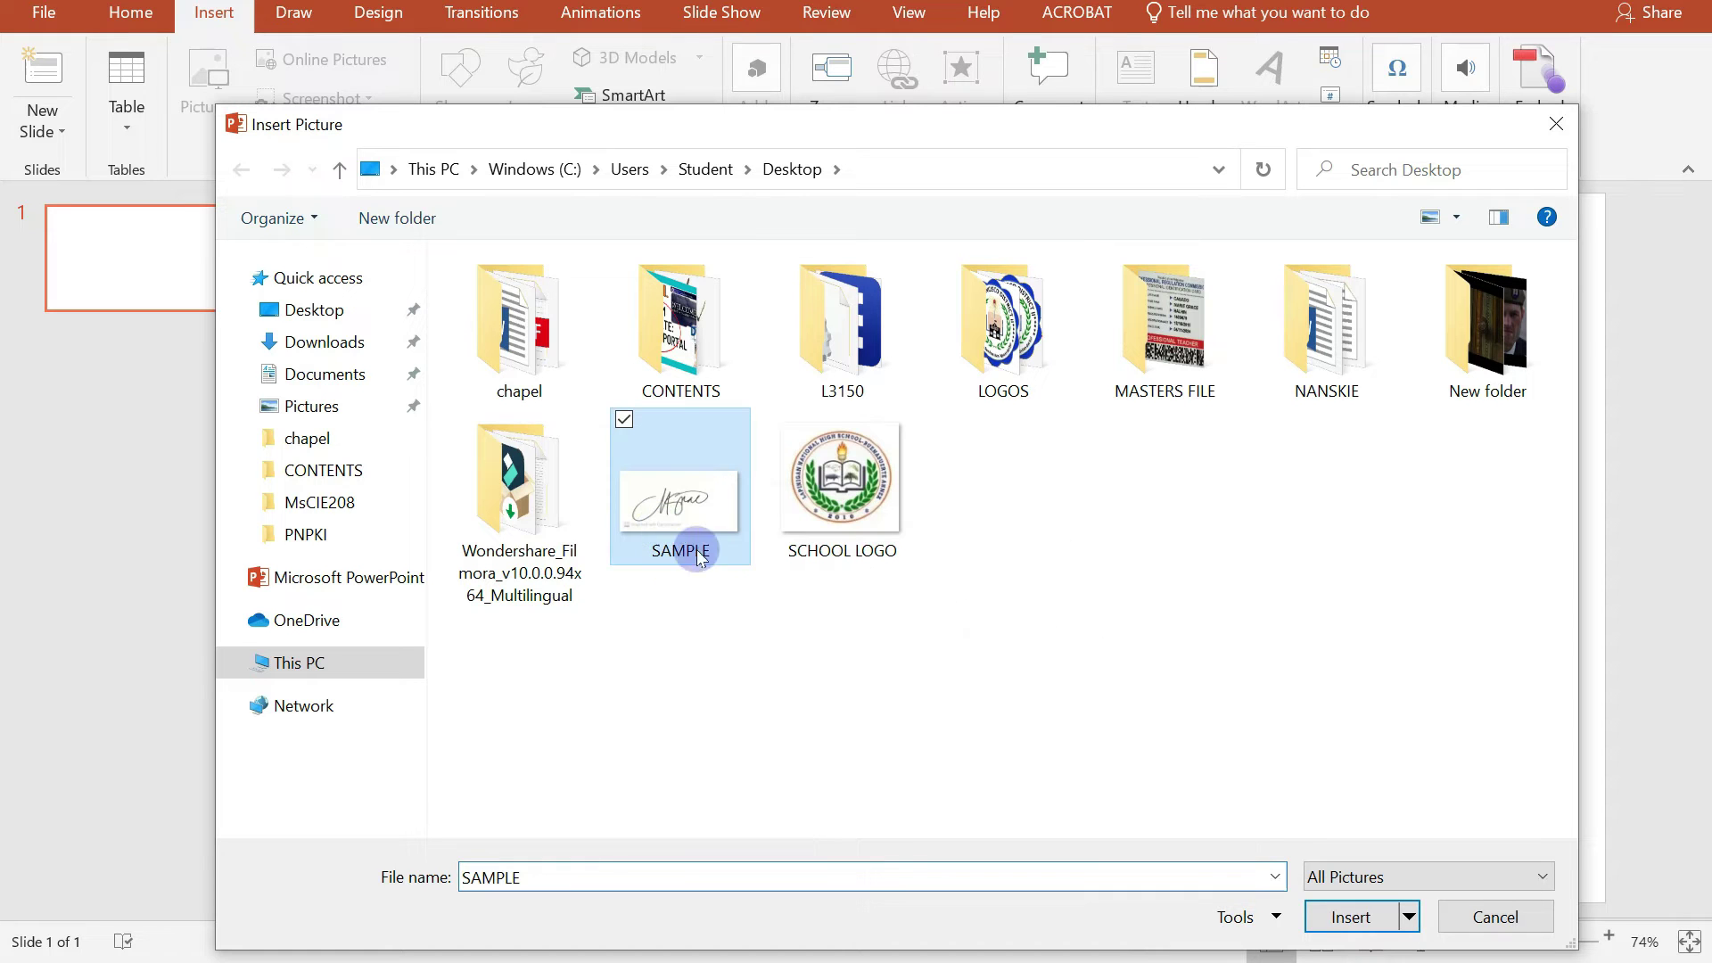
click(1337, 918)
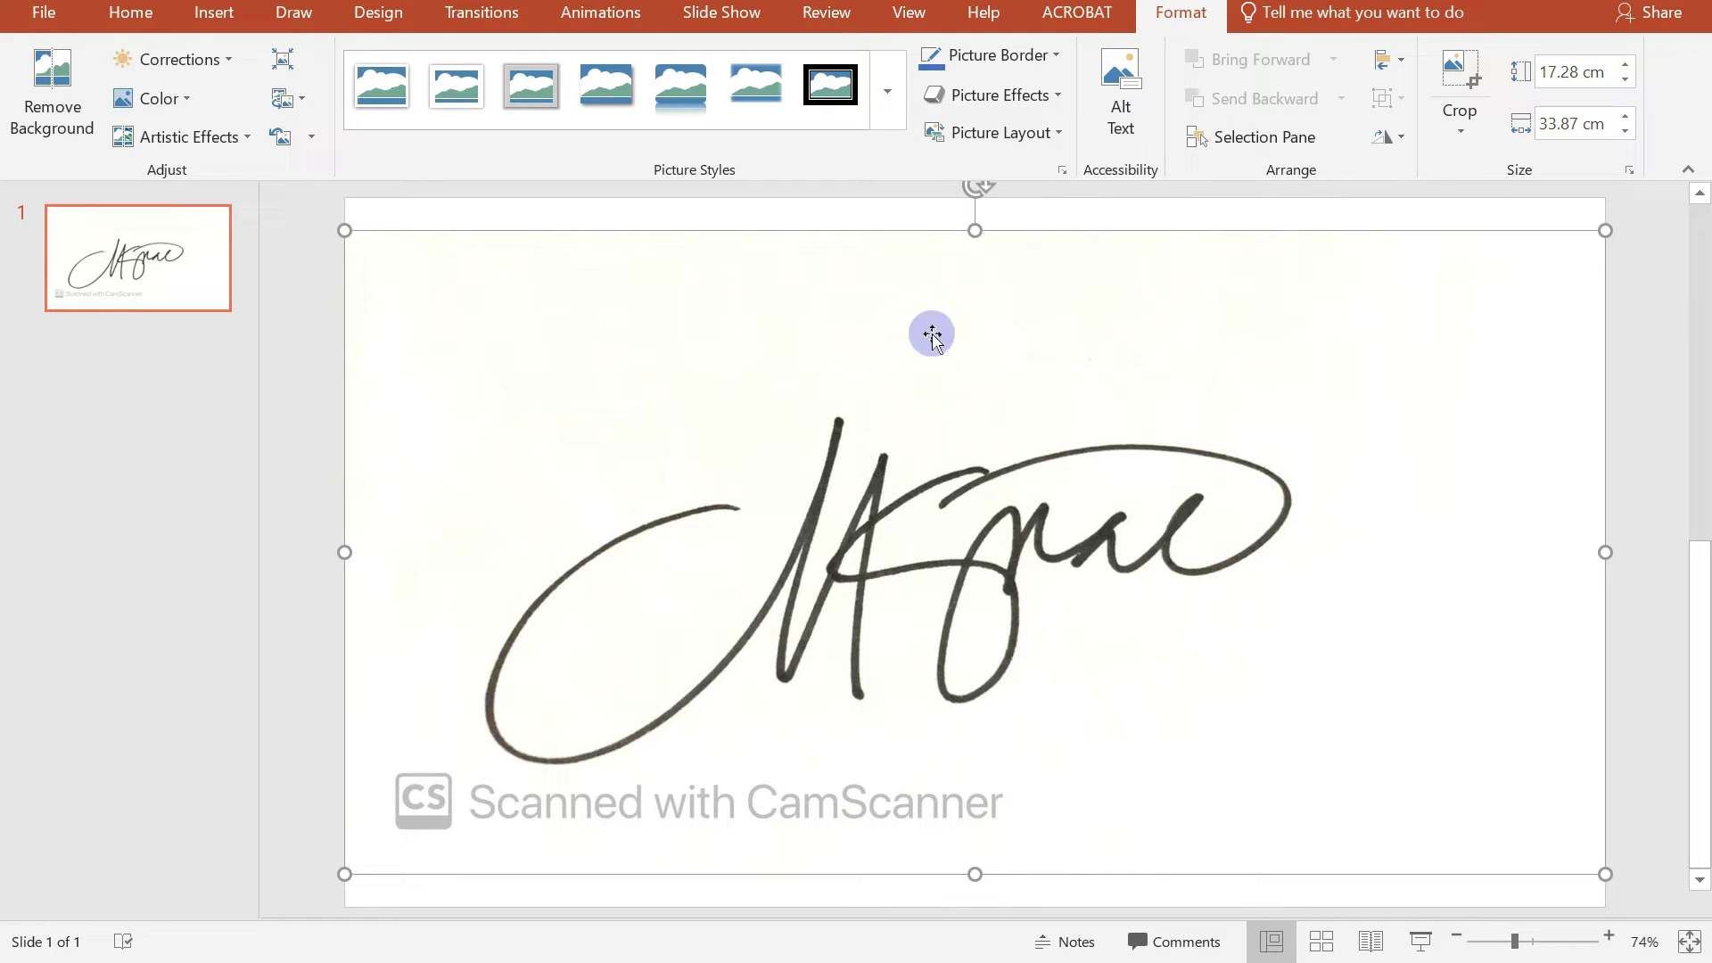
Crop the signature to just the handwriting, dropping margins and the CamScanner watermark, and reposition it.
click(1440, 89)
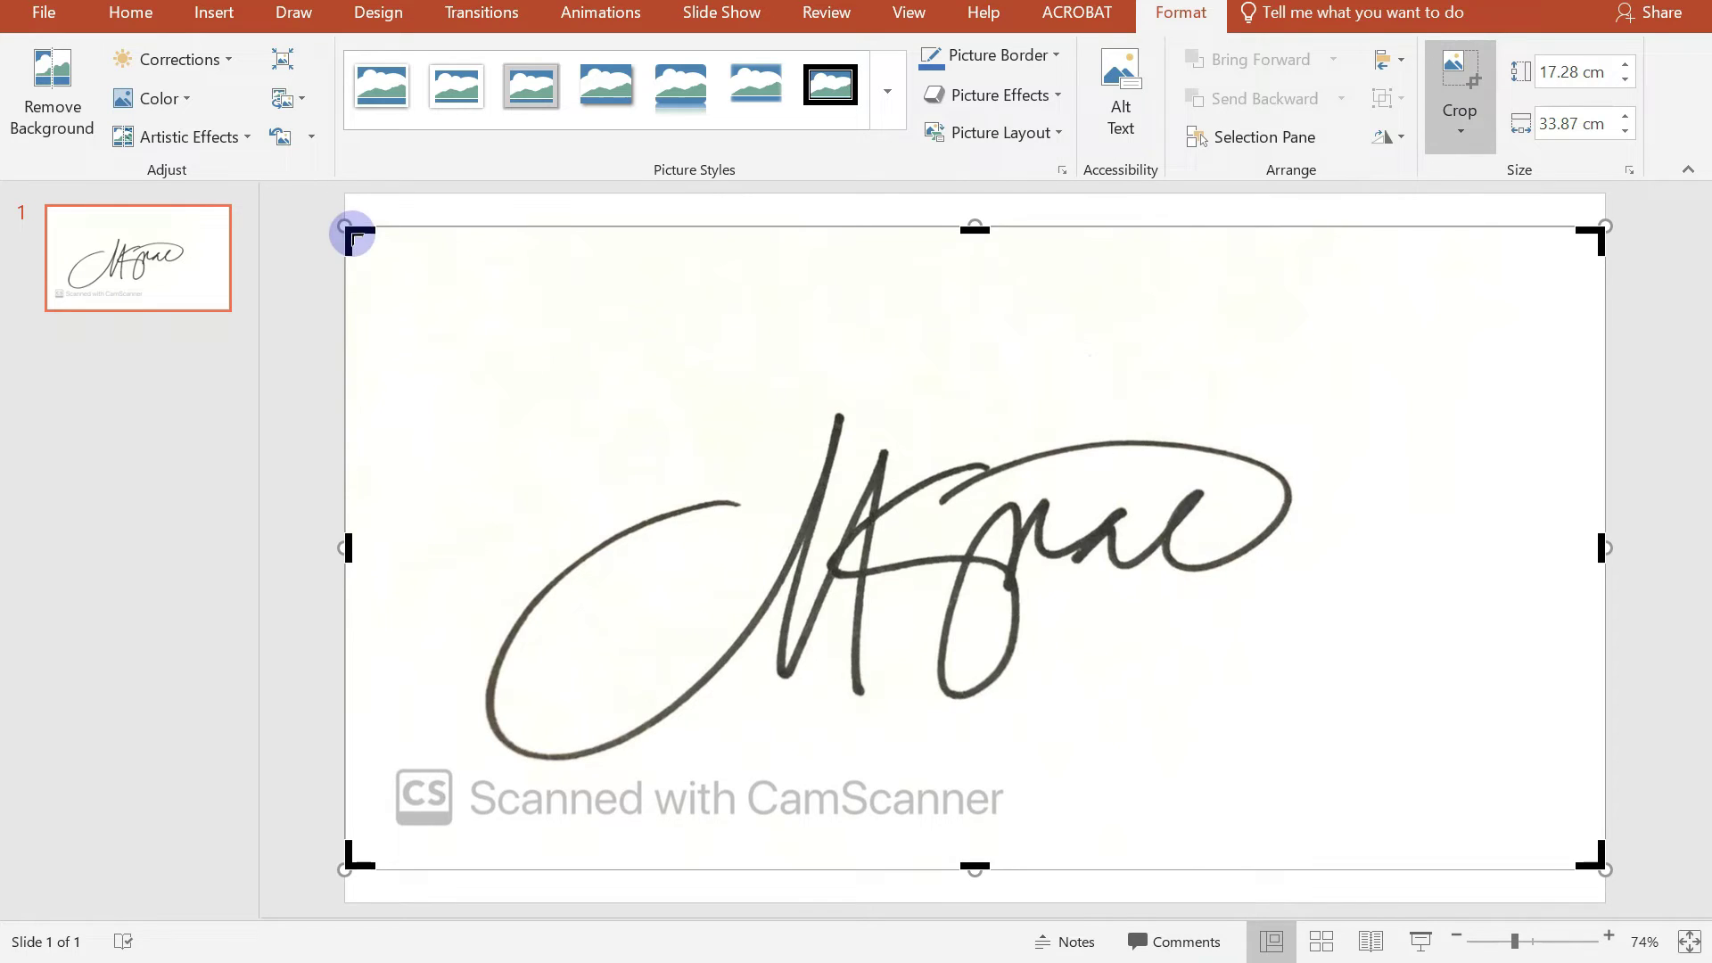
drag(352, 233, 454, 375)
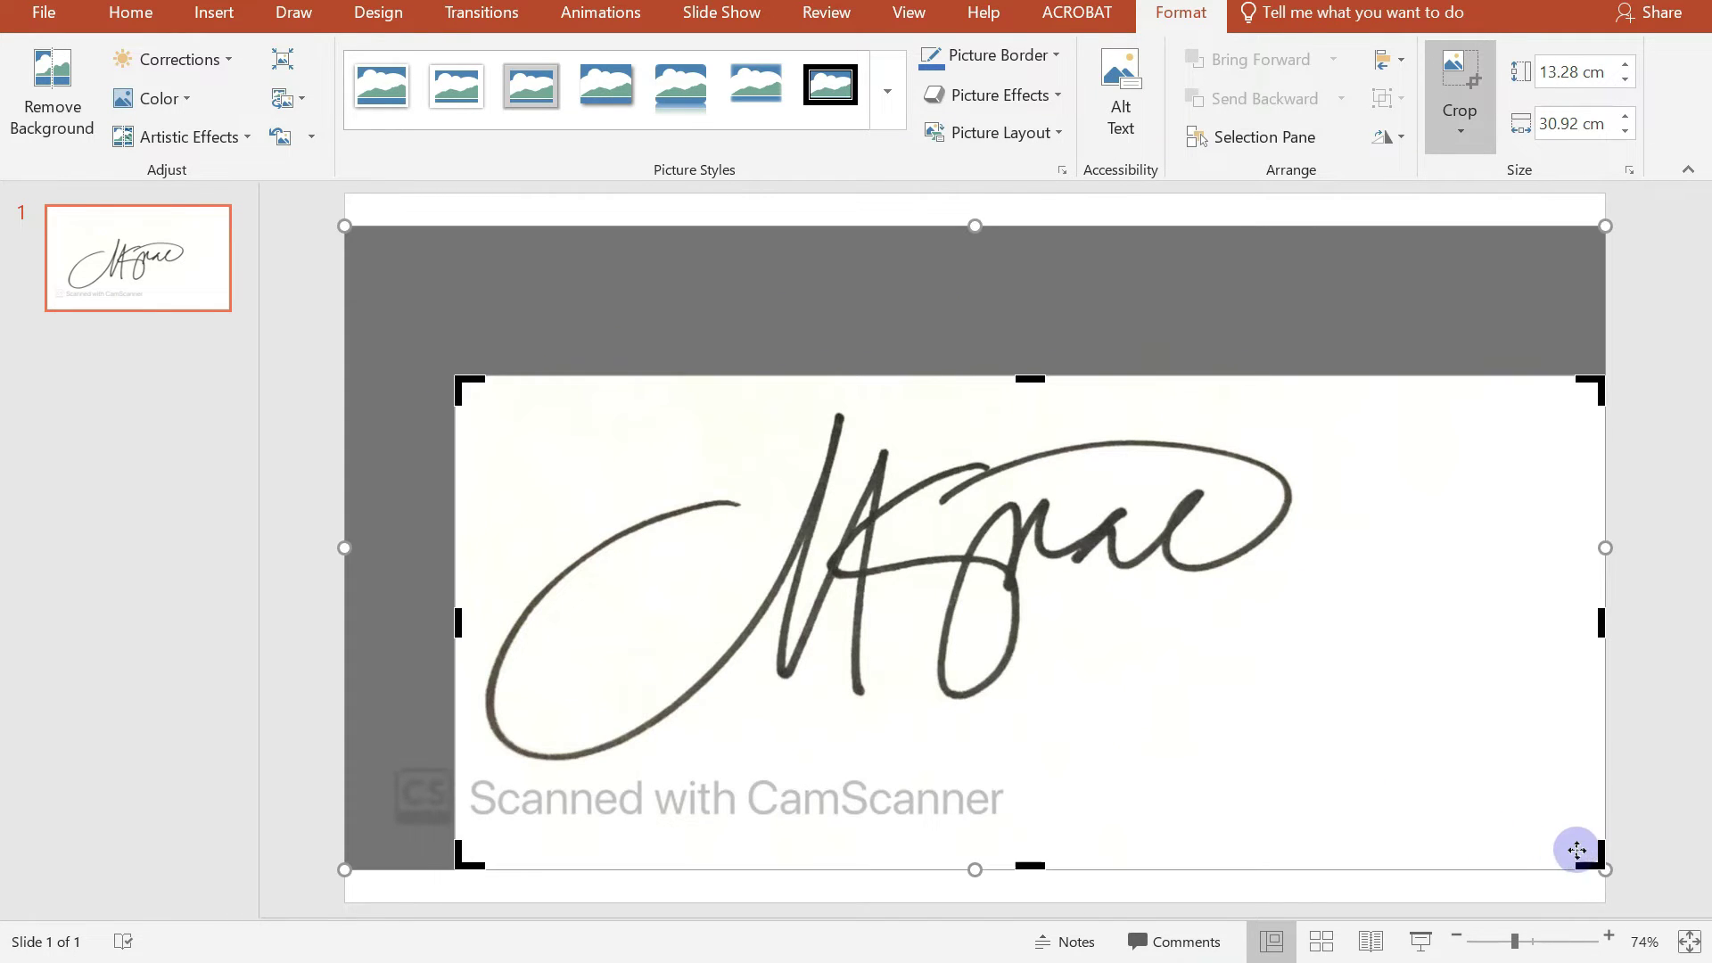
mouse_move(1596, 861)
mouse_down()
mouse_move(1282, 761)
mouse_move(1320, 771)
mouse_up()
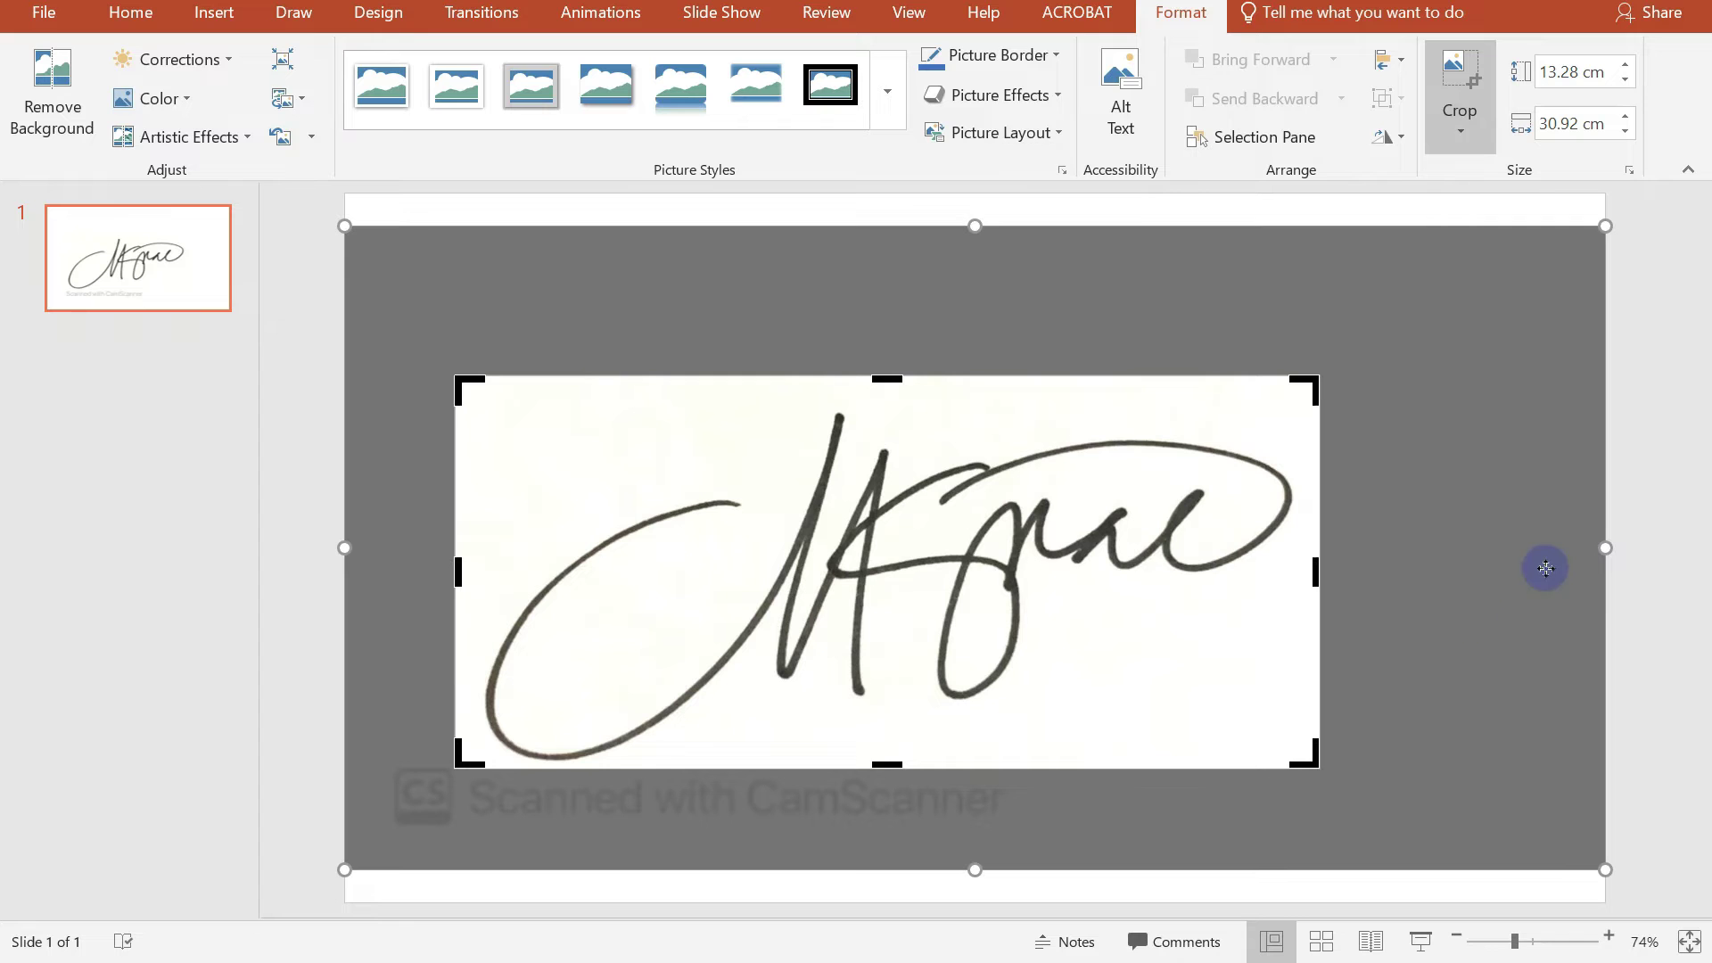
click(1628, 479)
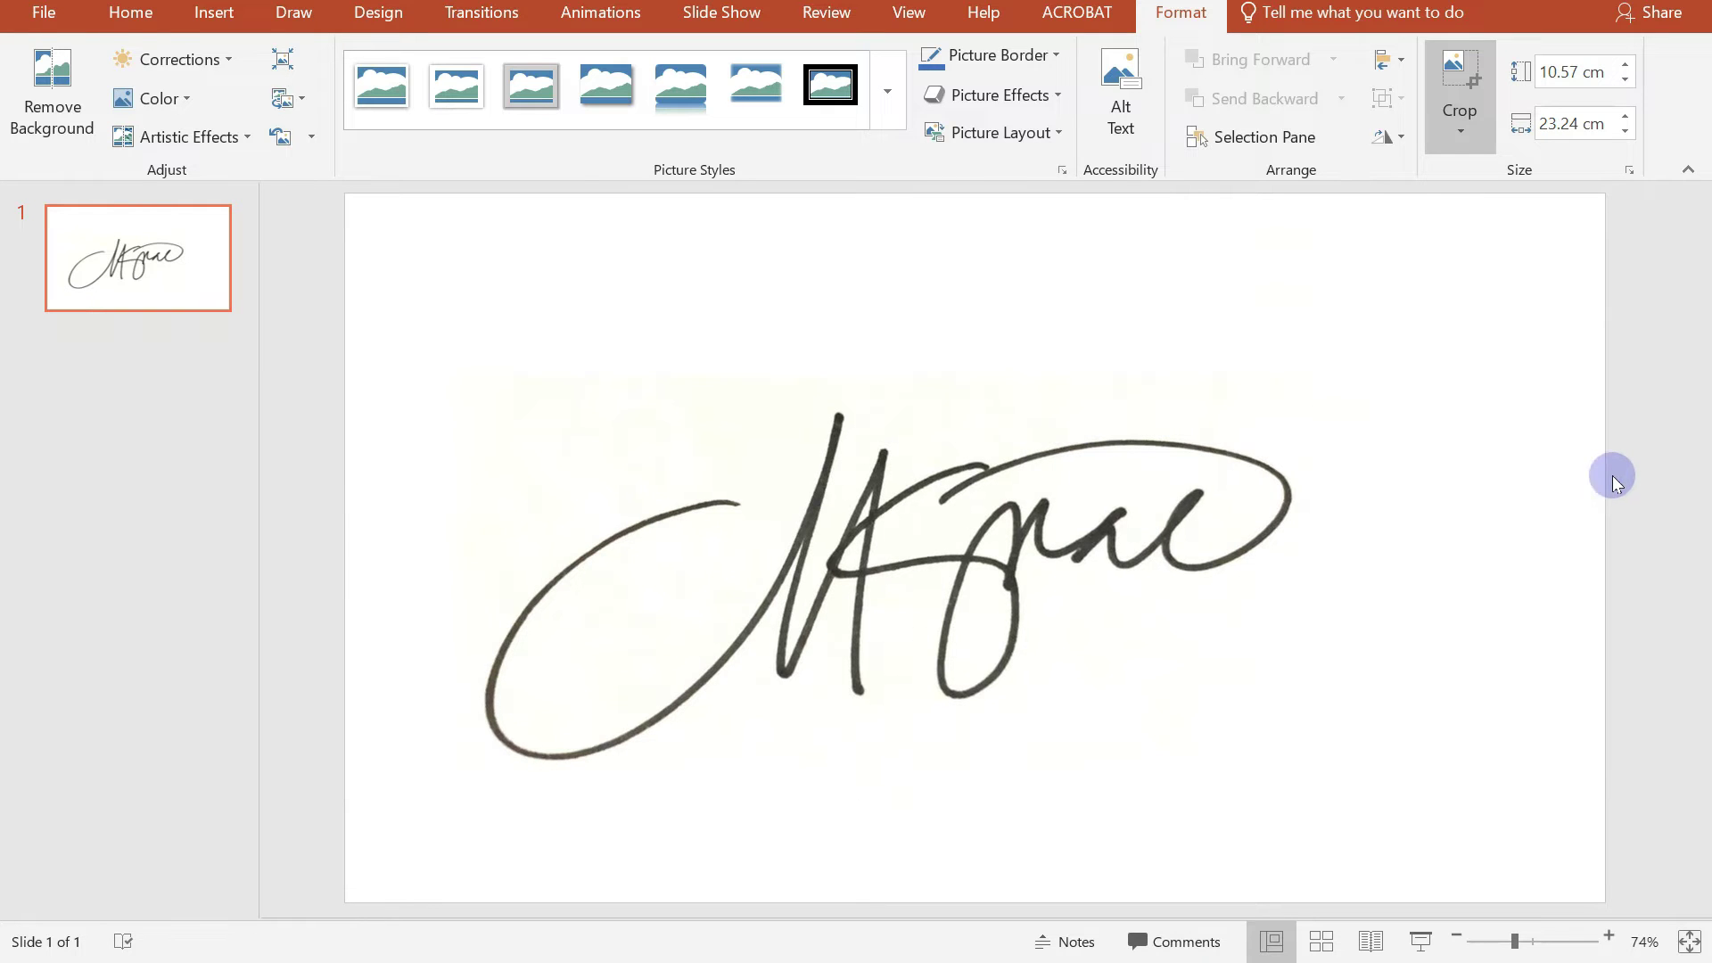
mouse_move(883, 552)
mouse_down()
mouse_move(854, 584)
mouse_move(906, 600)
mouse_move(1025, 497)
mouse_move(727, 524)
mouse_up()
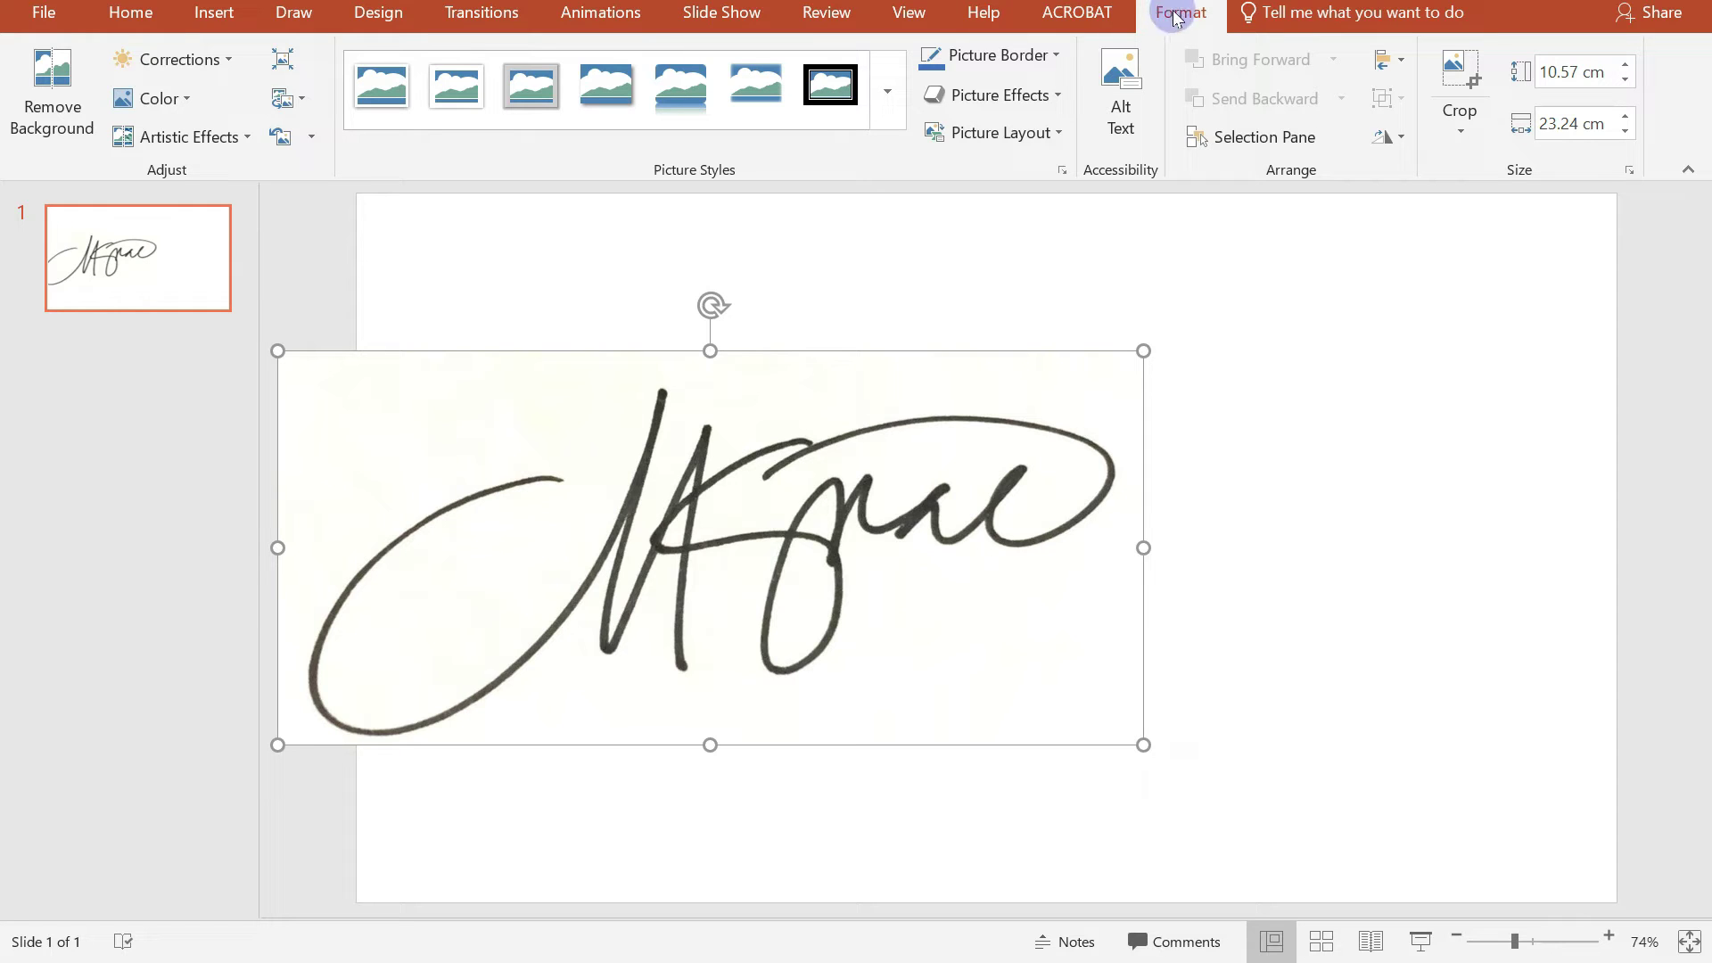
Make the off-white background transparent, shrink the signature to about 5 x 11 cm, and move it up-left.
click(176, 108)
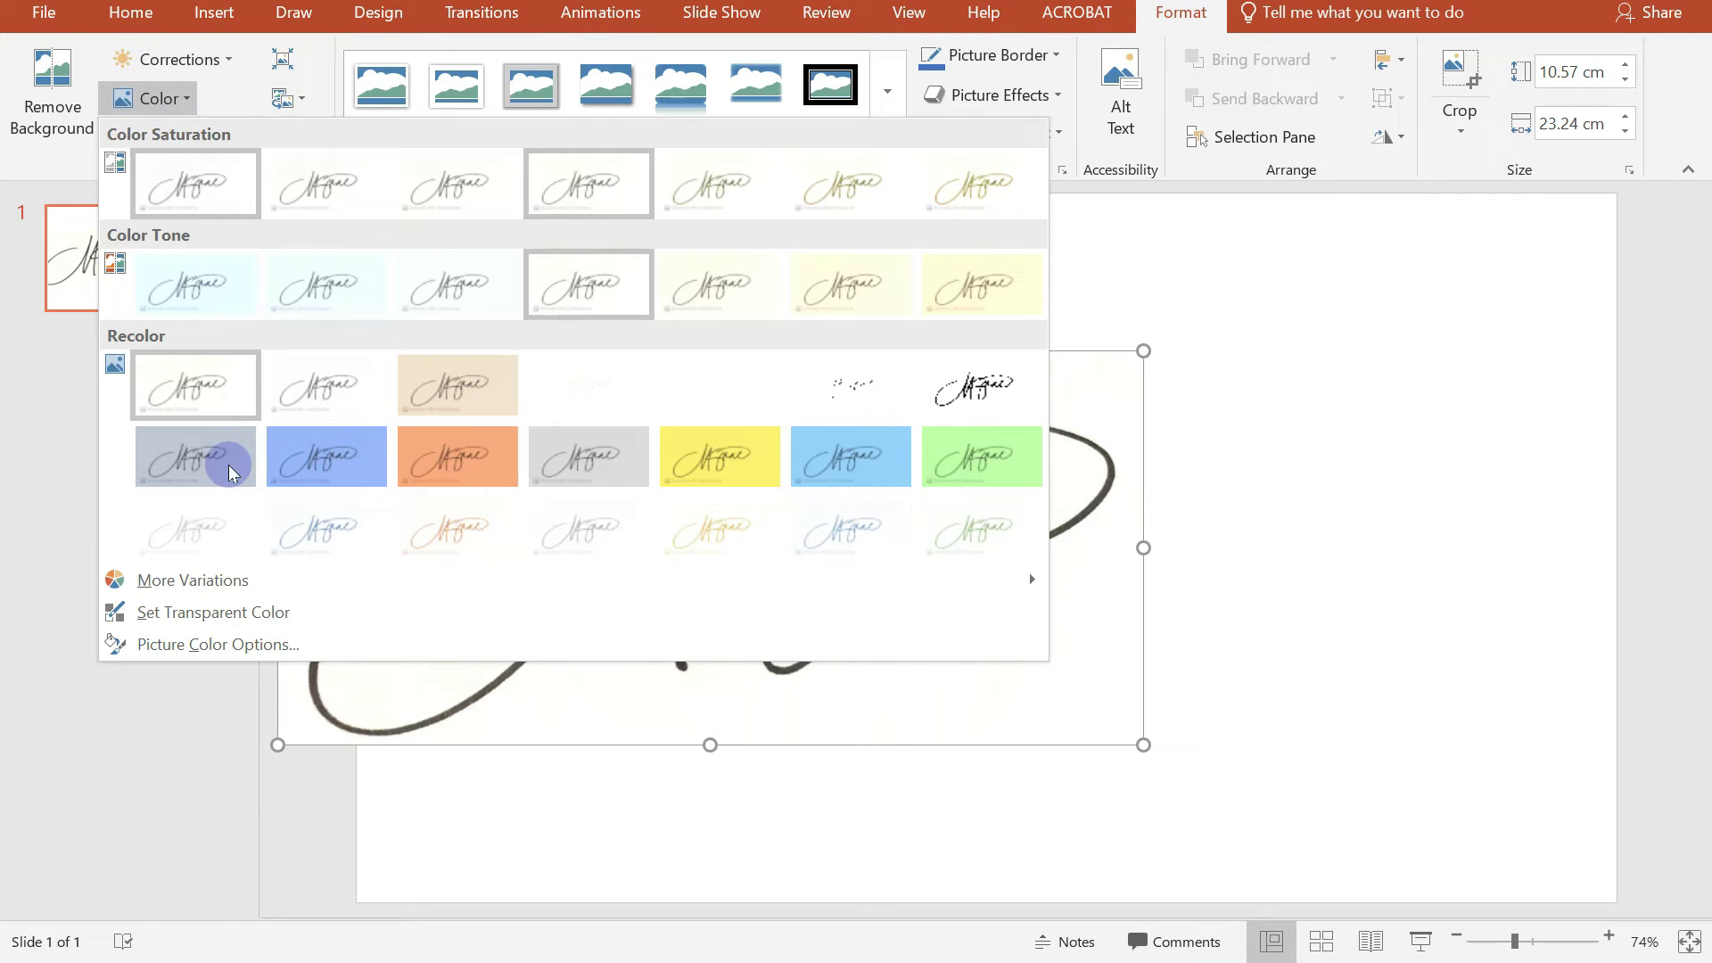
click(261, 614)
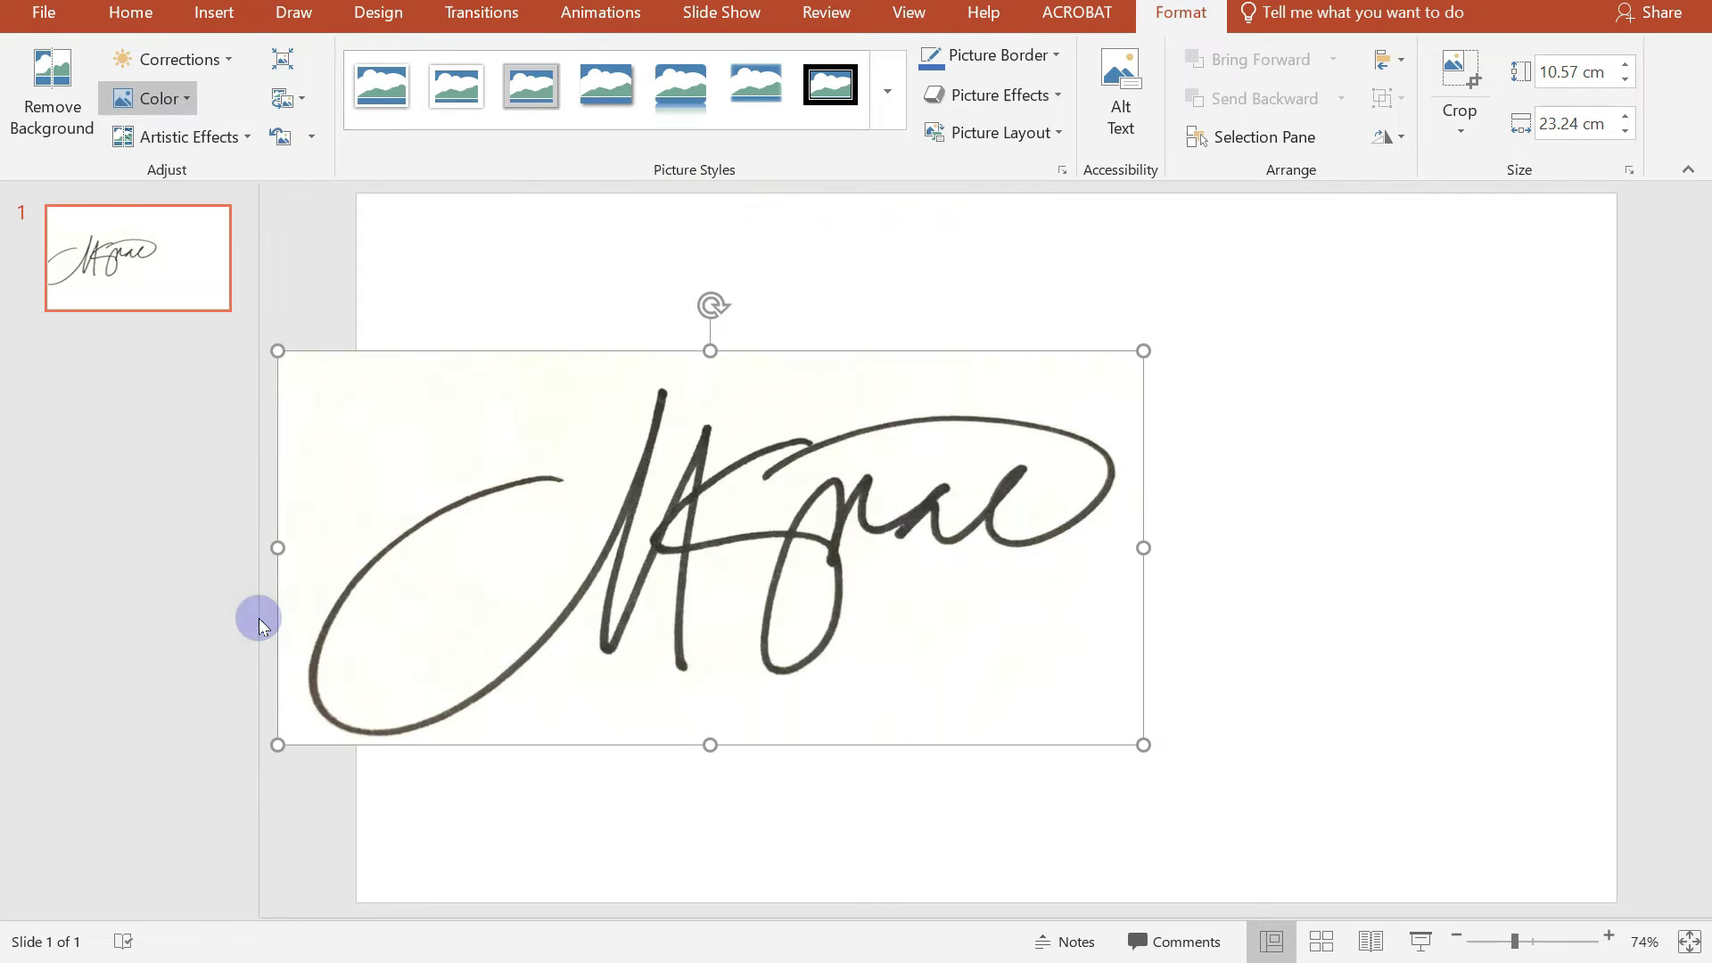
click(474, 448)
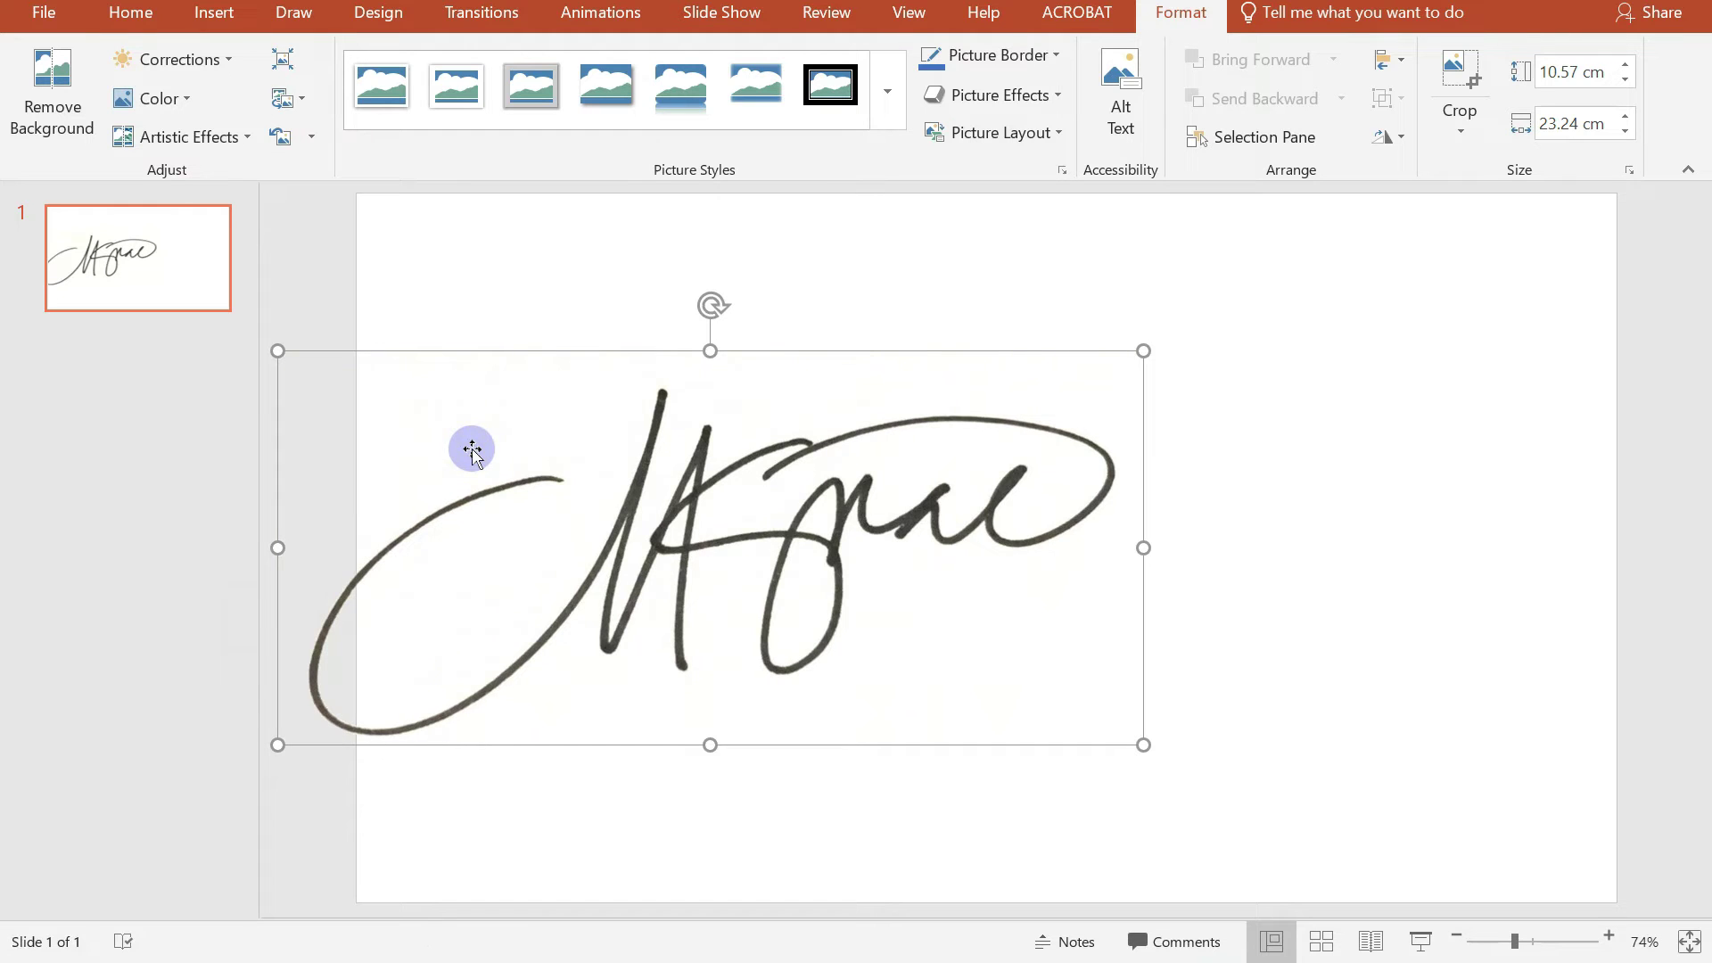
mouse_move(849, 532)
mouse_down()
mouse_move(816, 496)
mouse_move(1136, 322)
mouse_move(690, 594)
mouse_up()
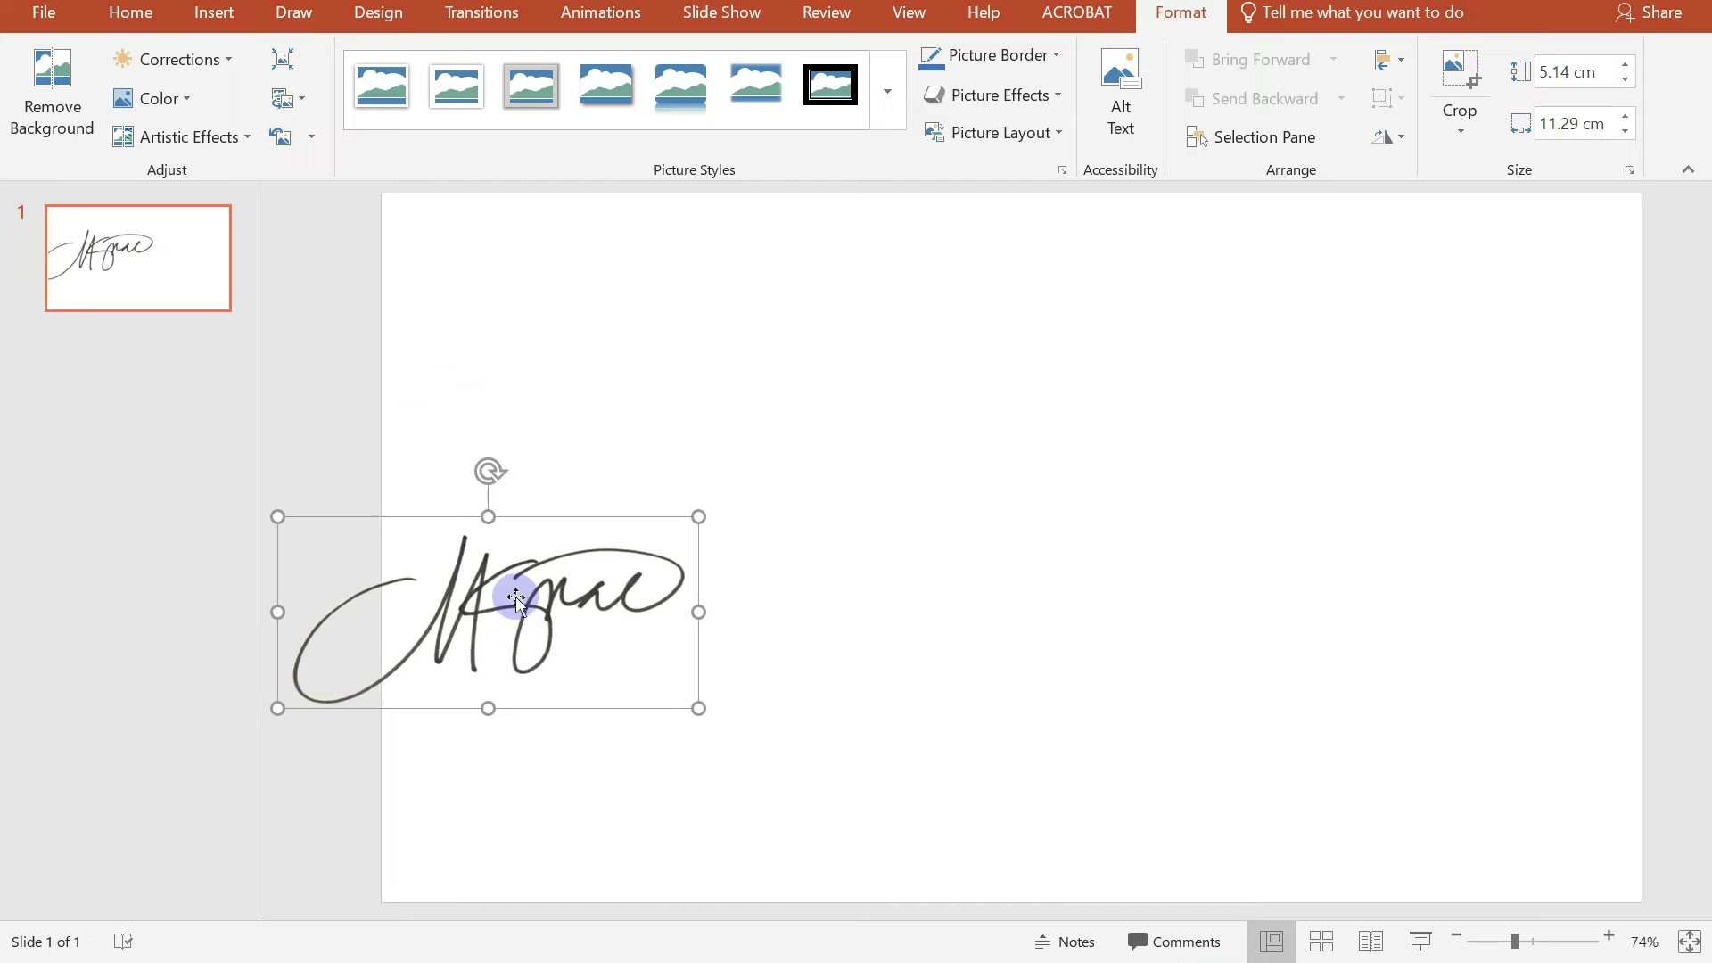
drag(517, 593, 495, 446)
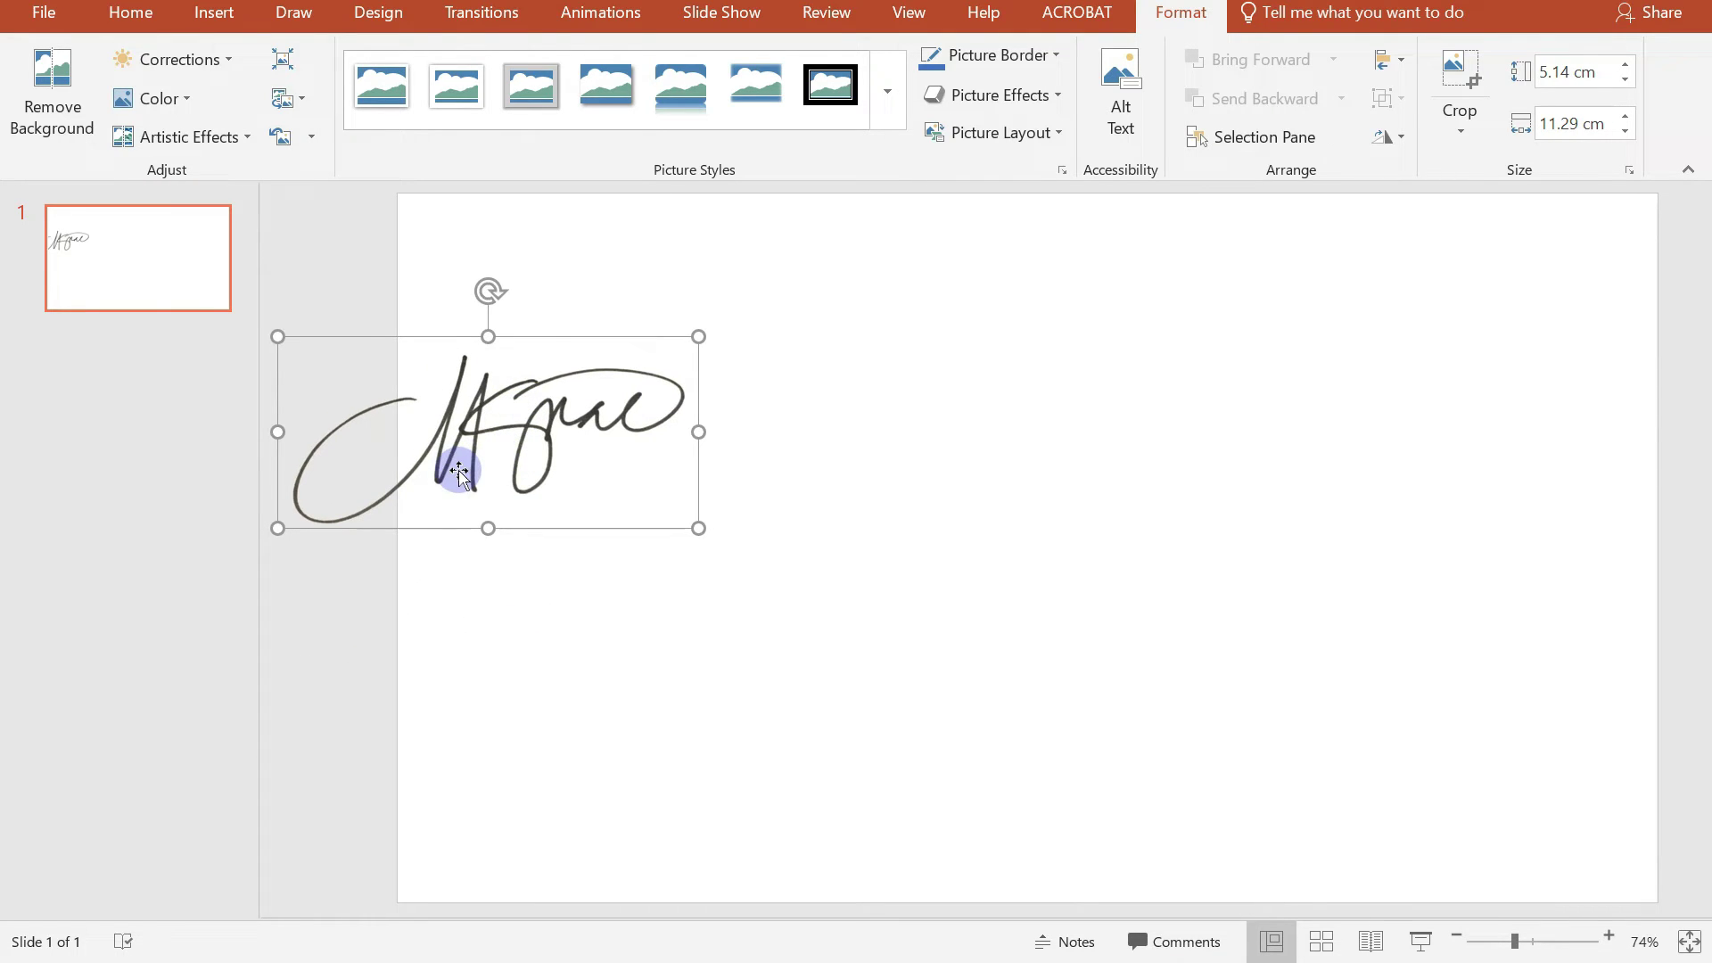
Save the signature picture to the Desktop as a PNG named Picture2.
right_click(470, 421)
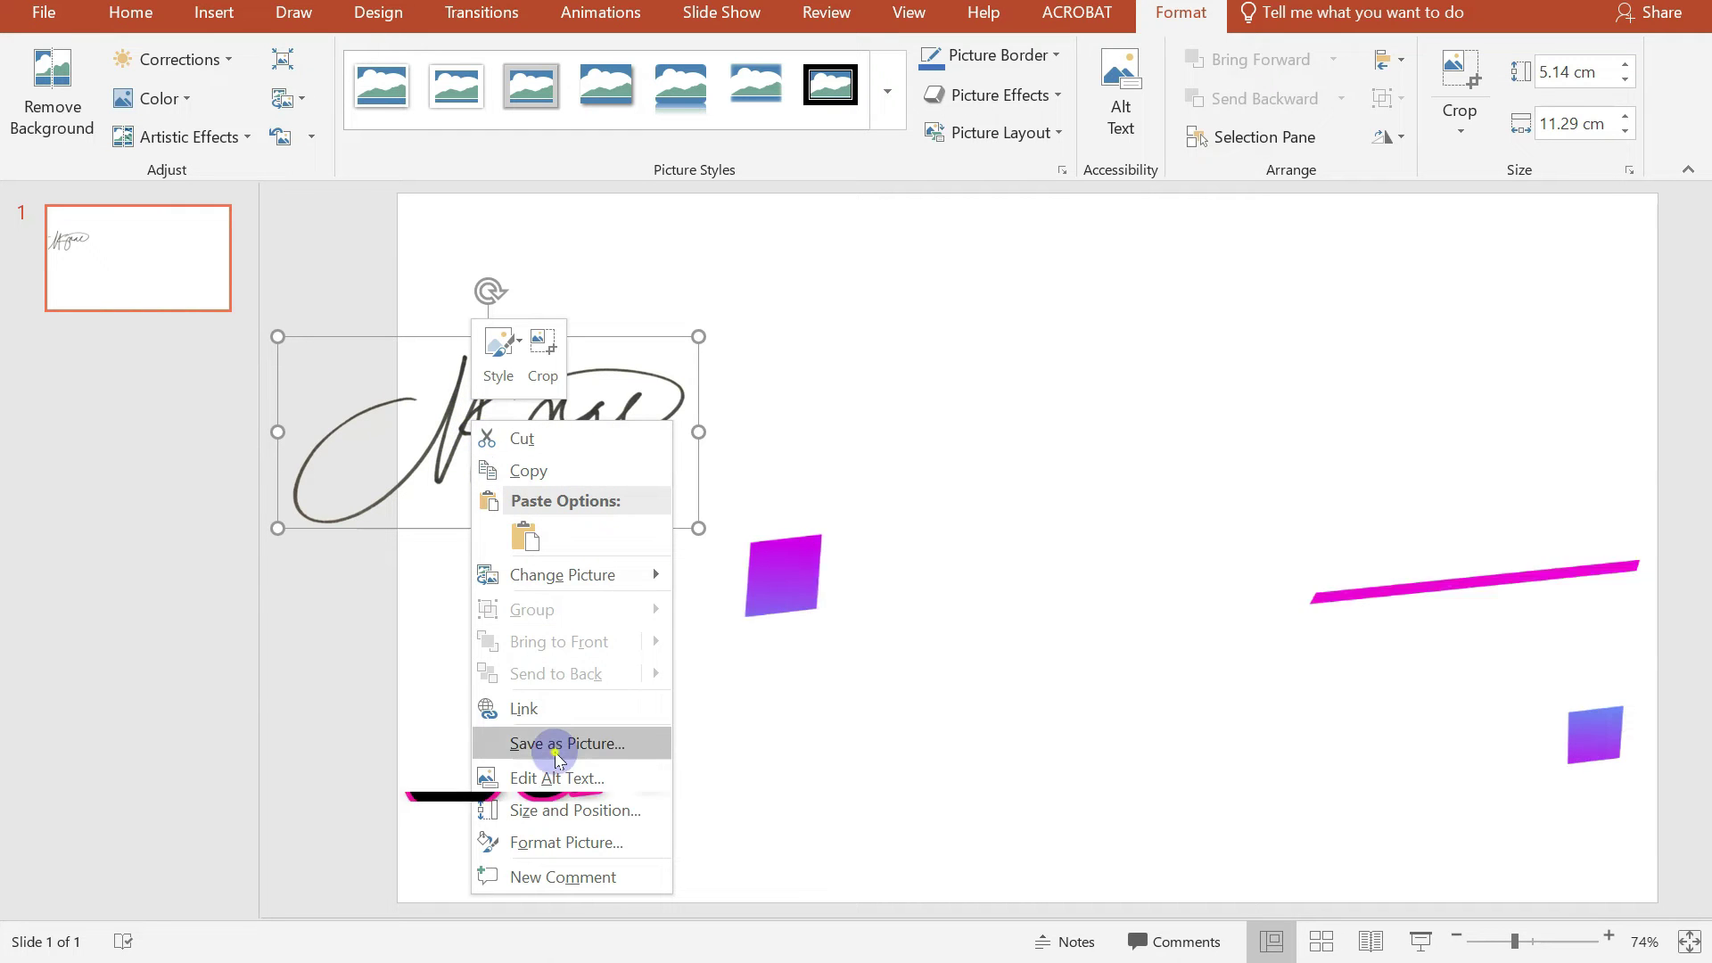
click(556, 756)
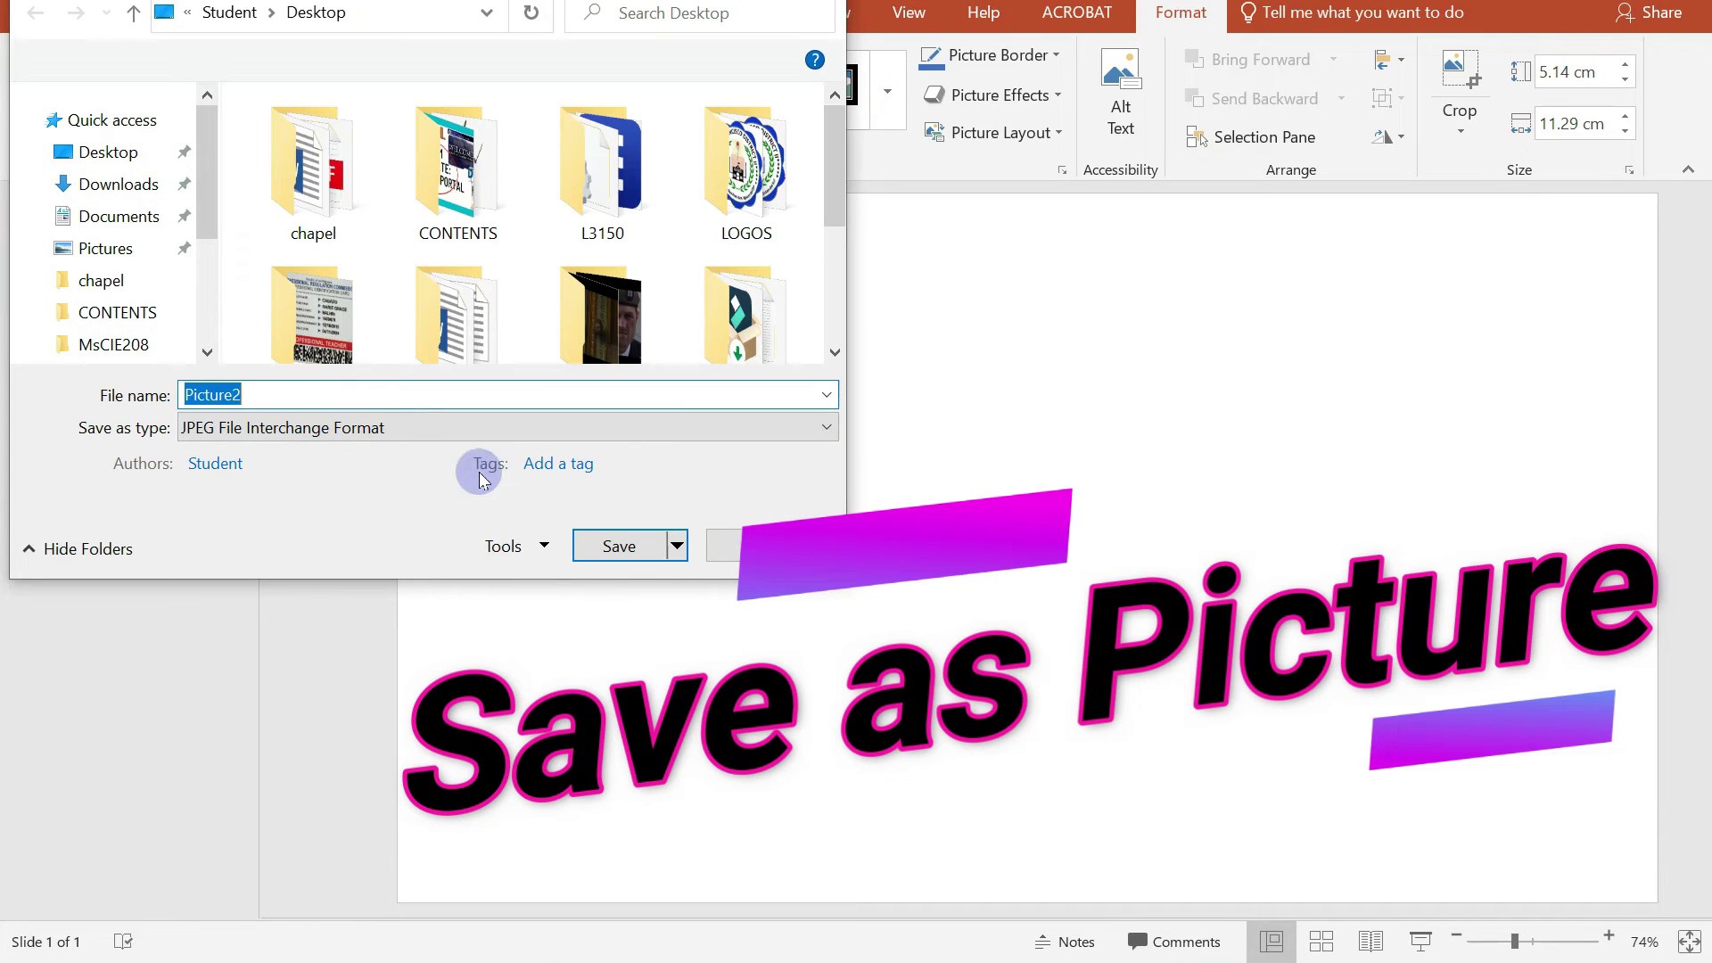
click(151, 161)
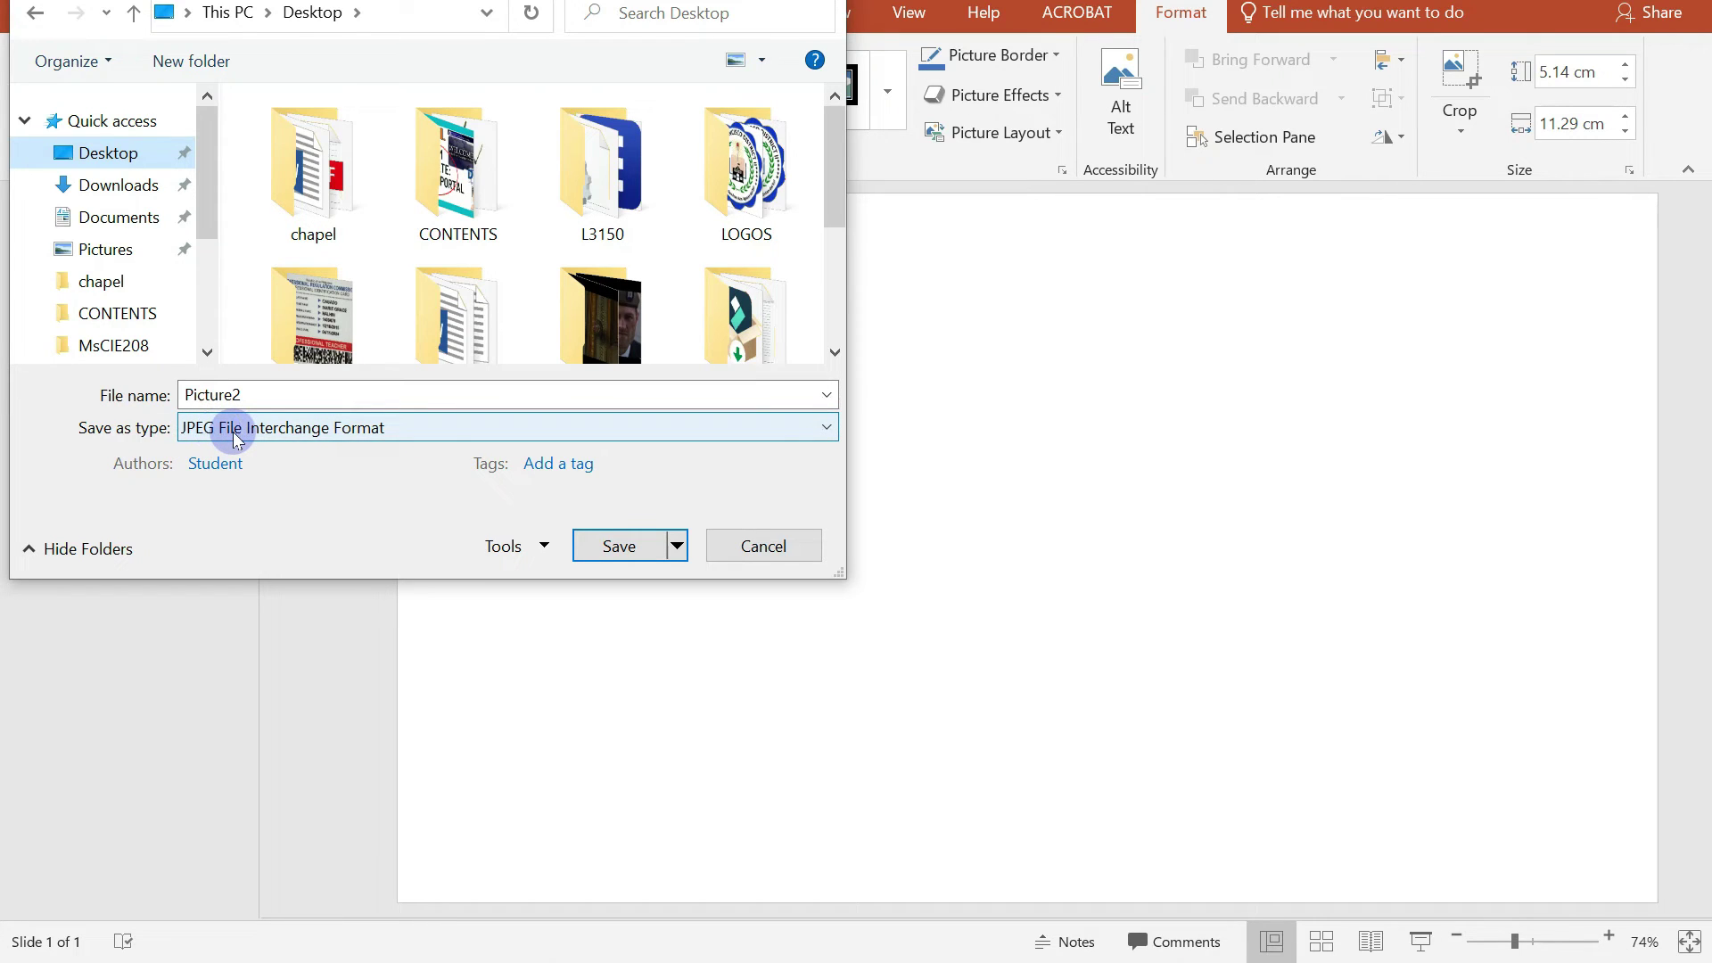
click(276, 434)
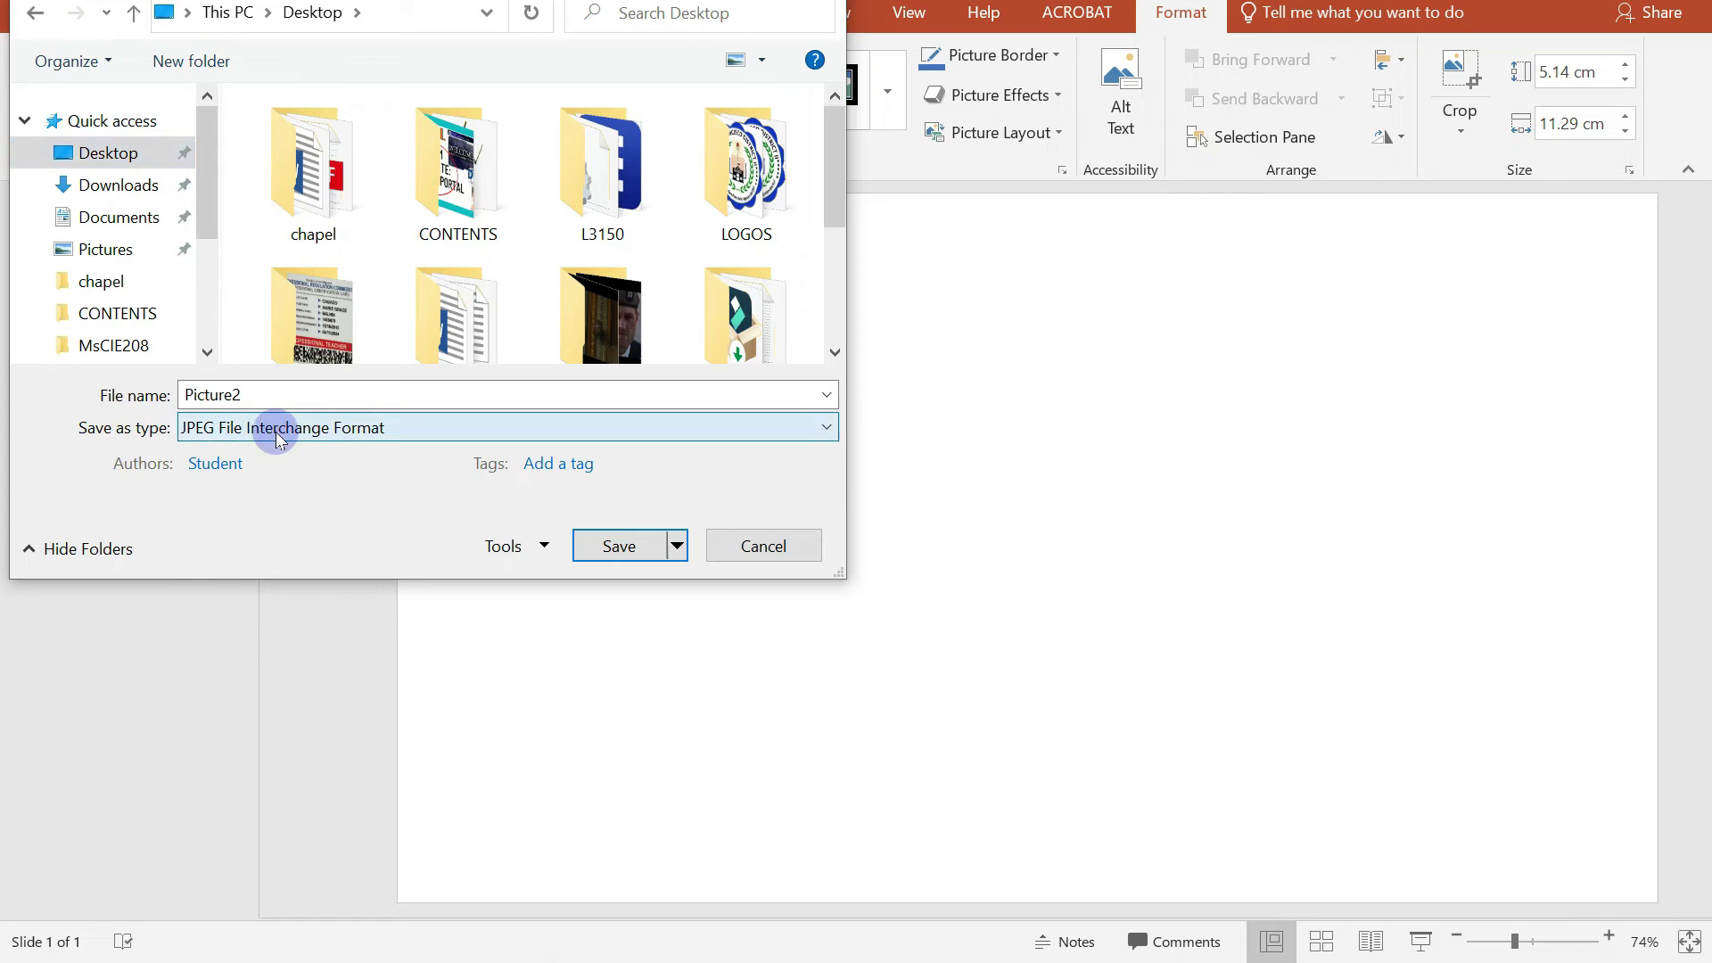
click(270, 501)
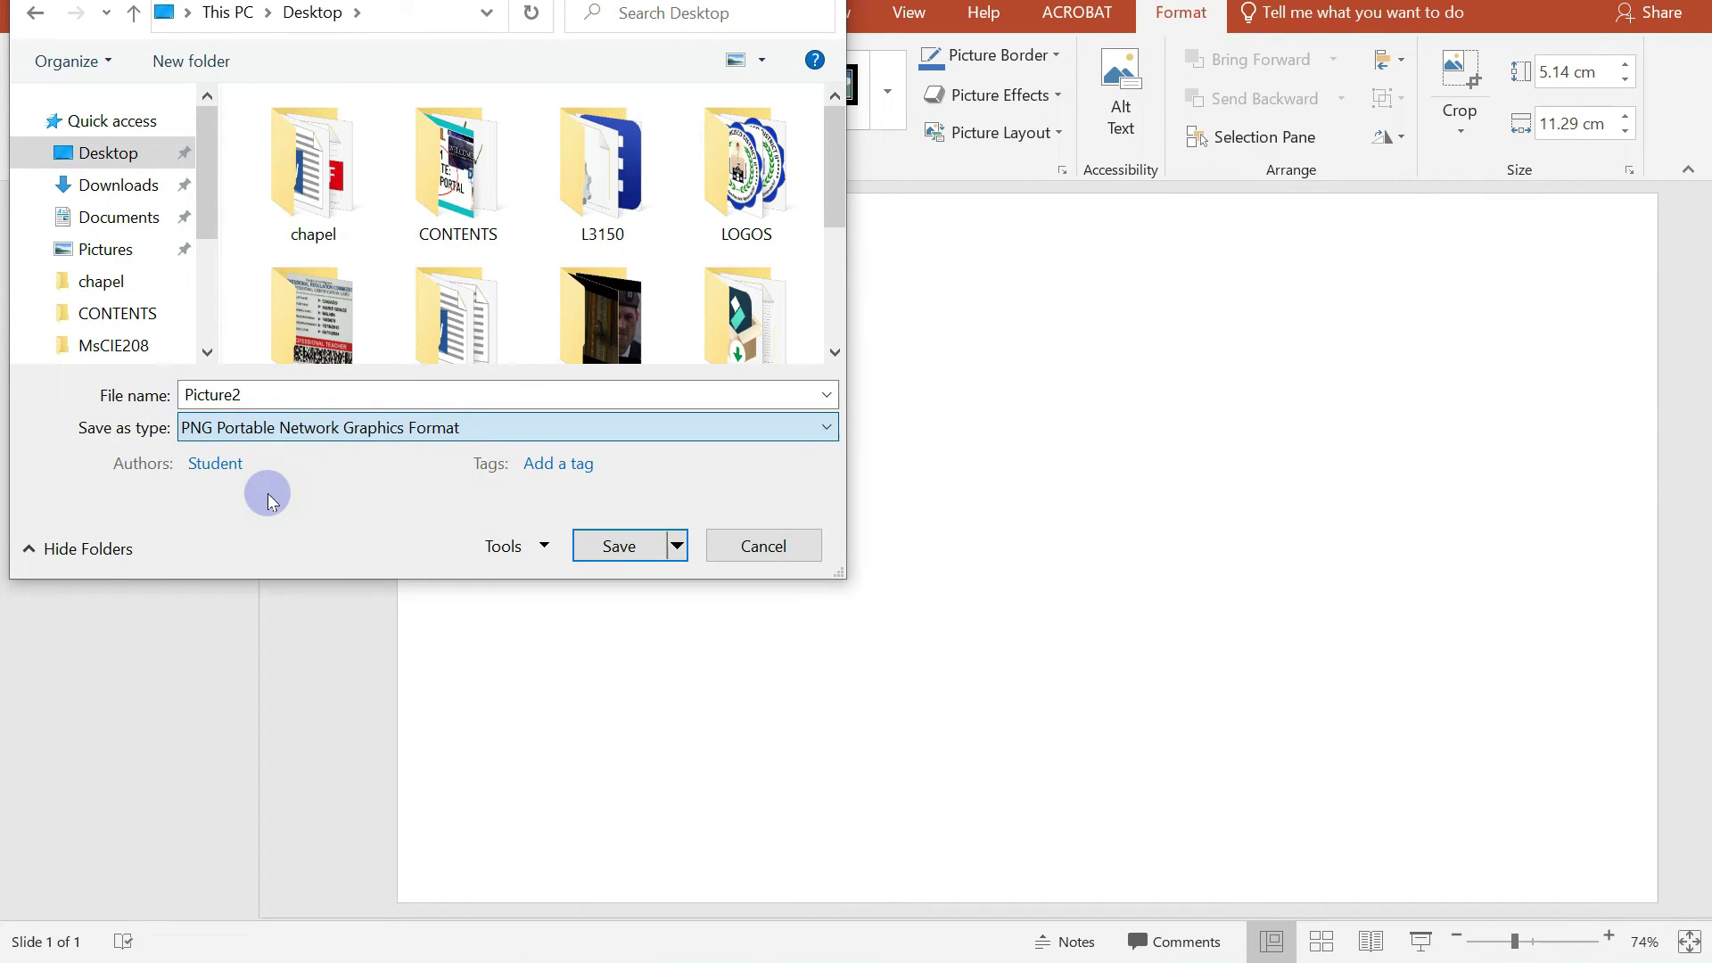
click(620, 552)
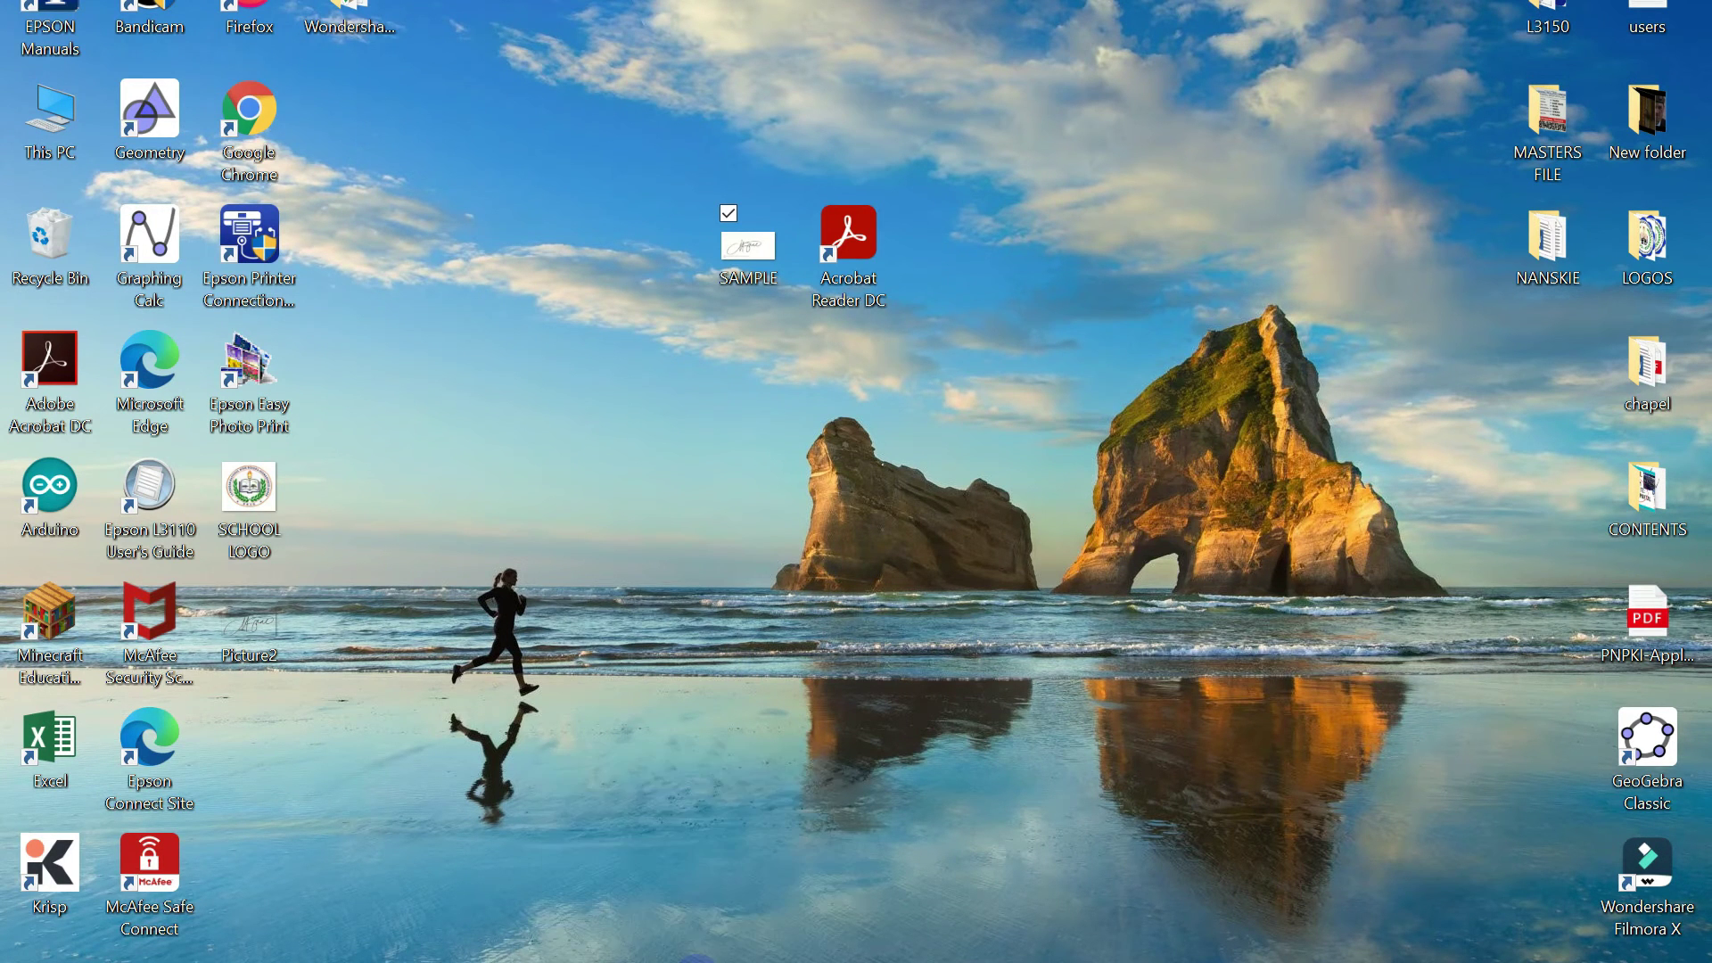
Switch to the Word document with the typed name from the taskbar.
click(697, 949)
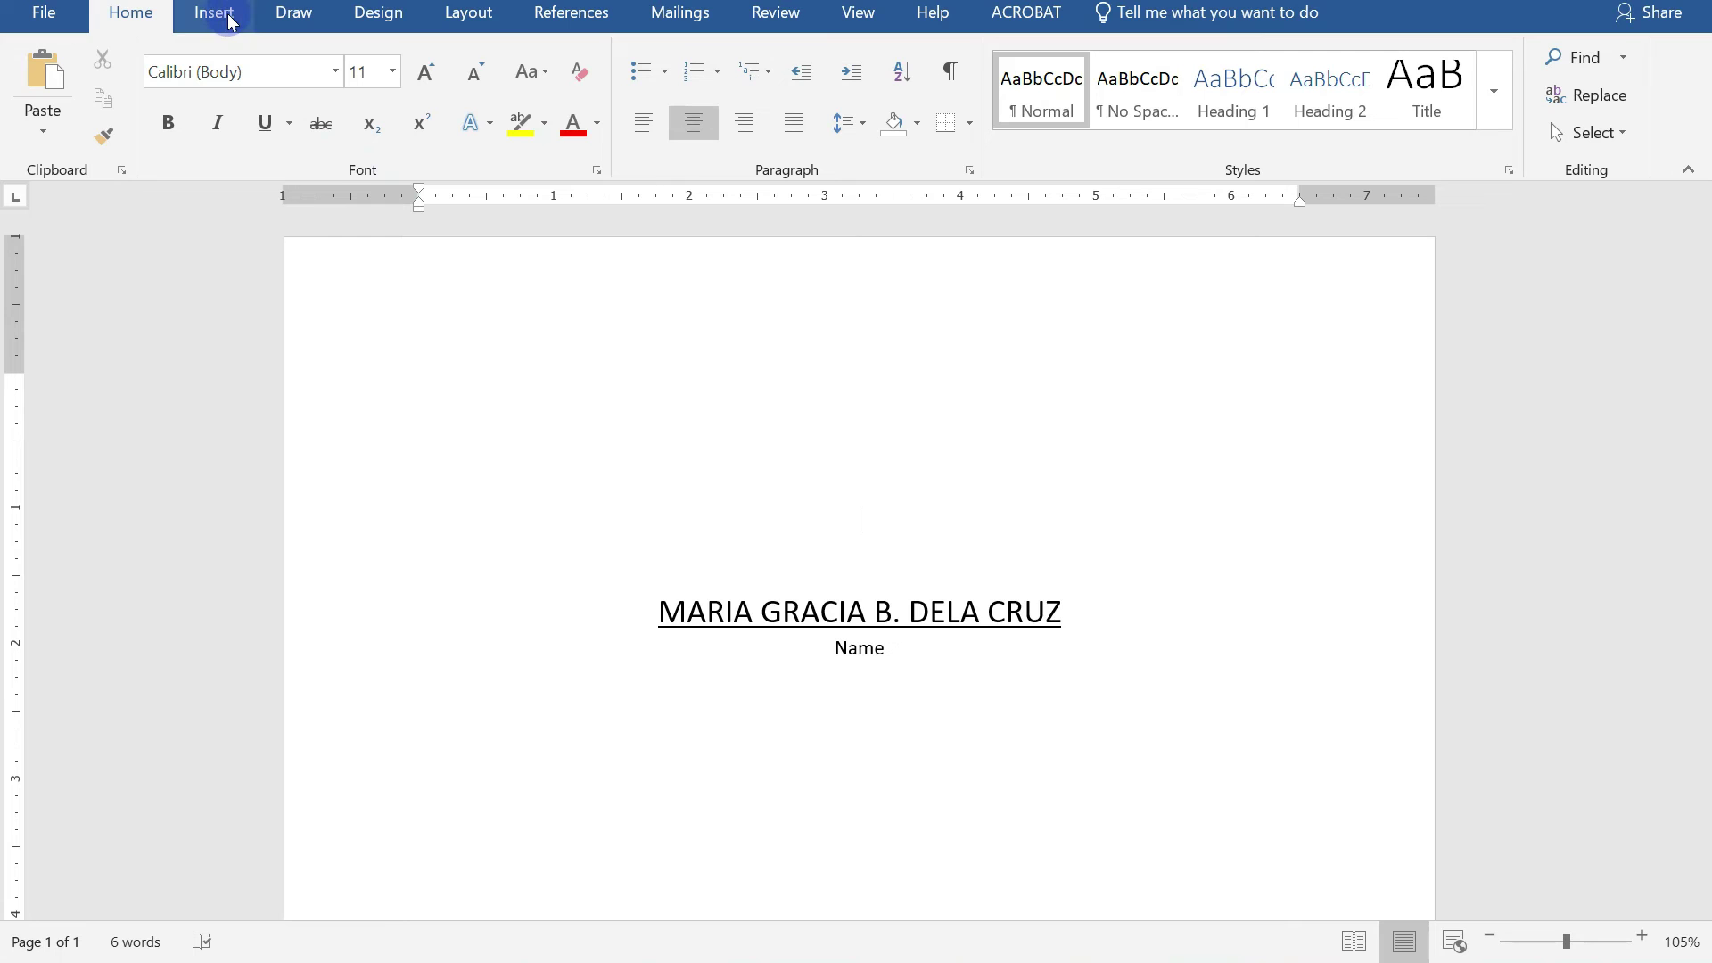
Insert the Picture2 PNG from the Desktop into the Word document.
click(229, 23)
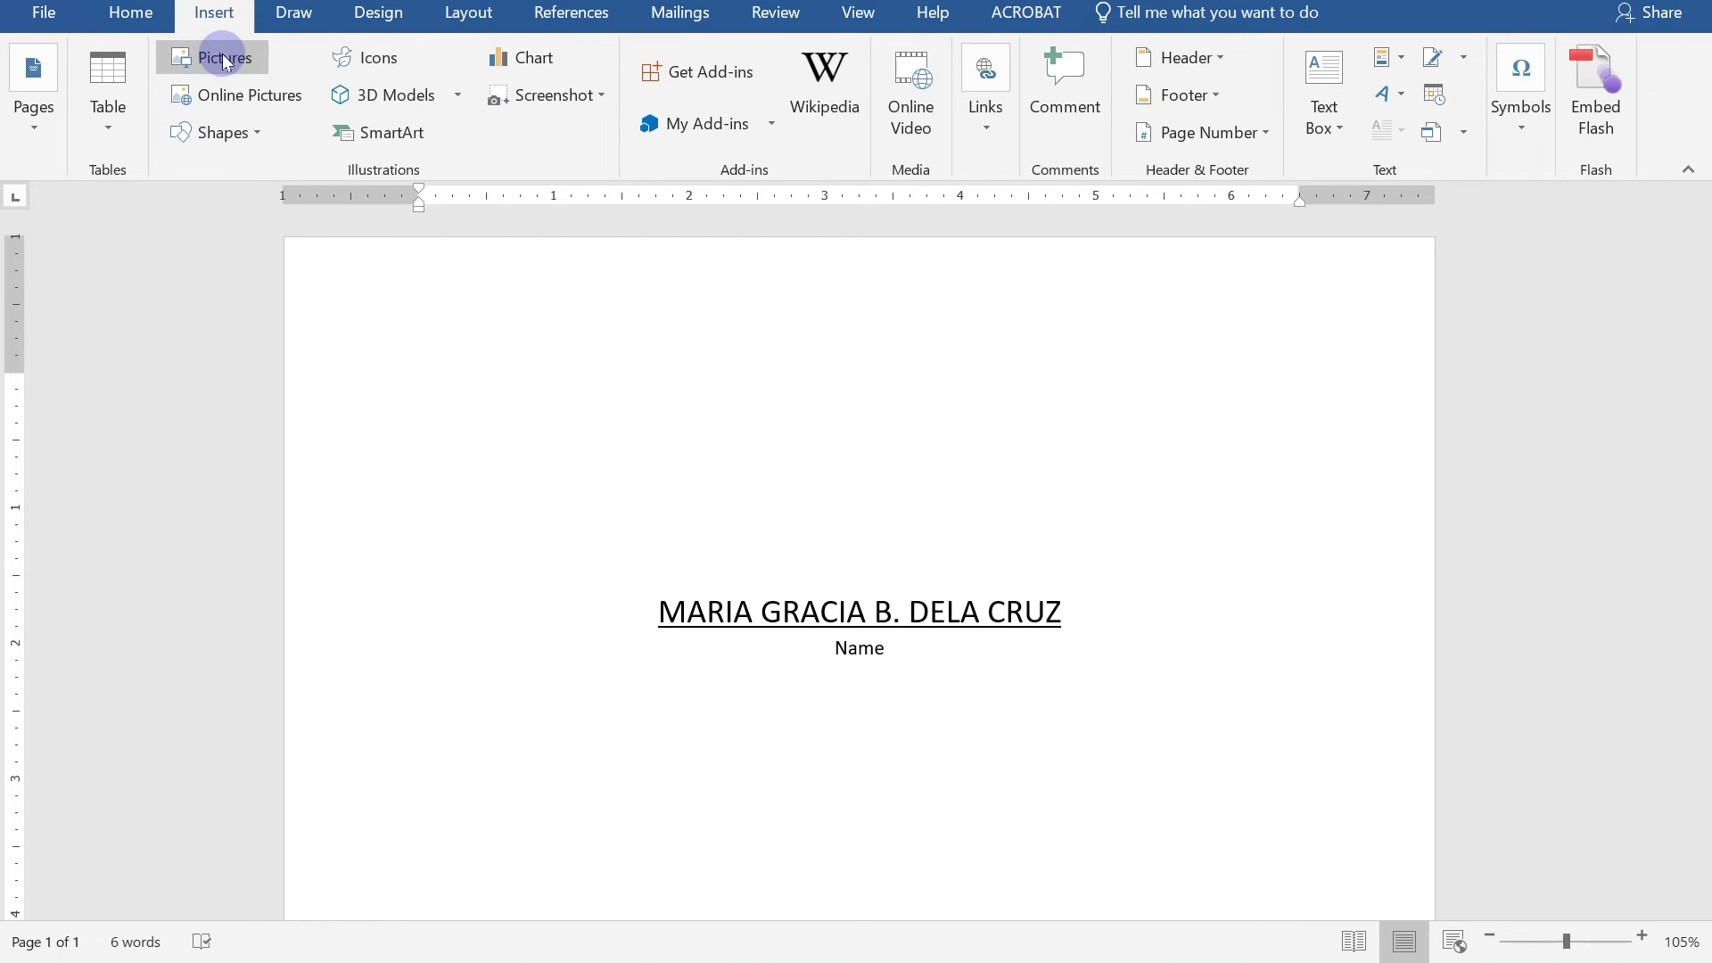
click(224, 59)
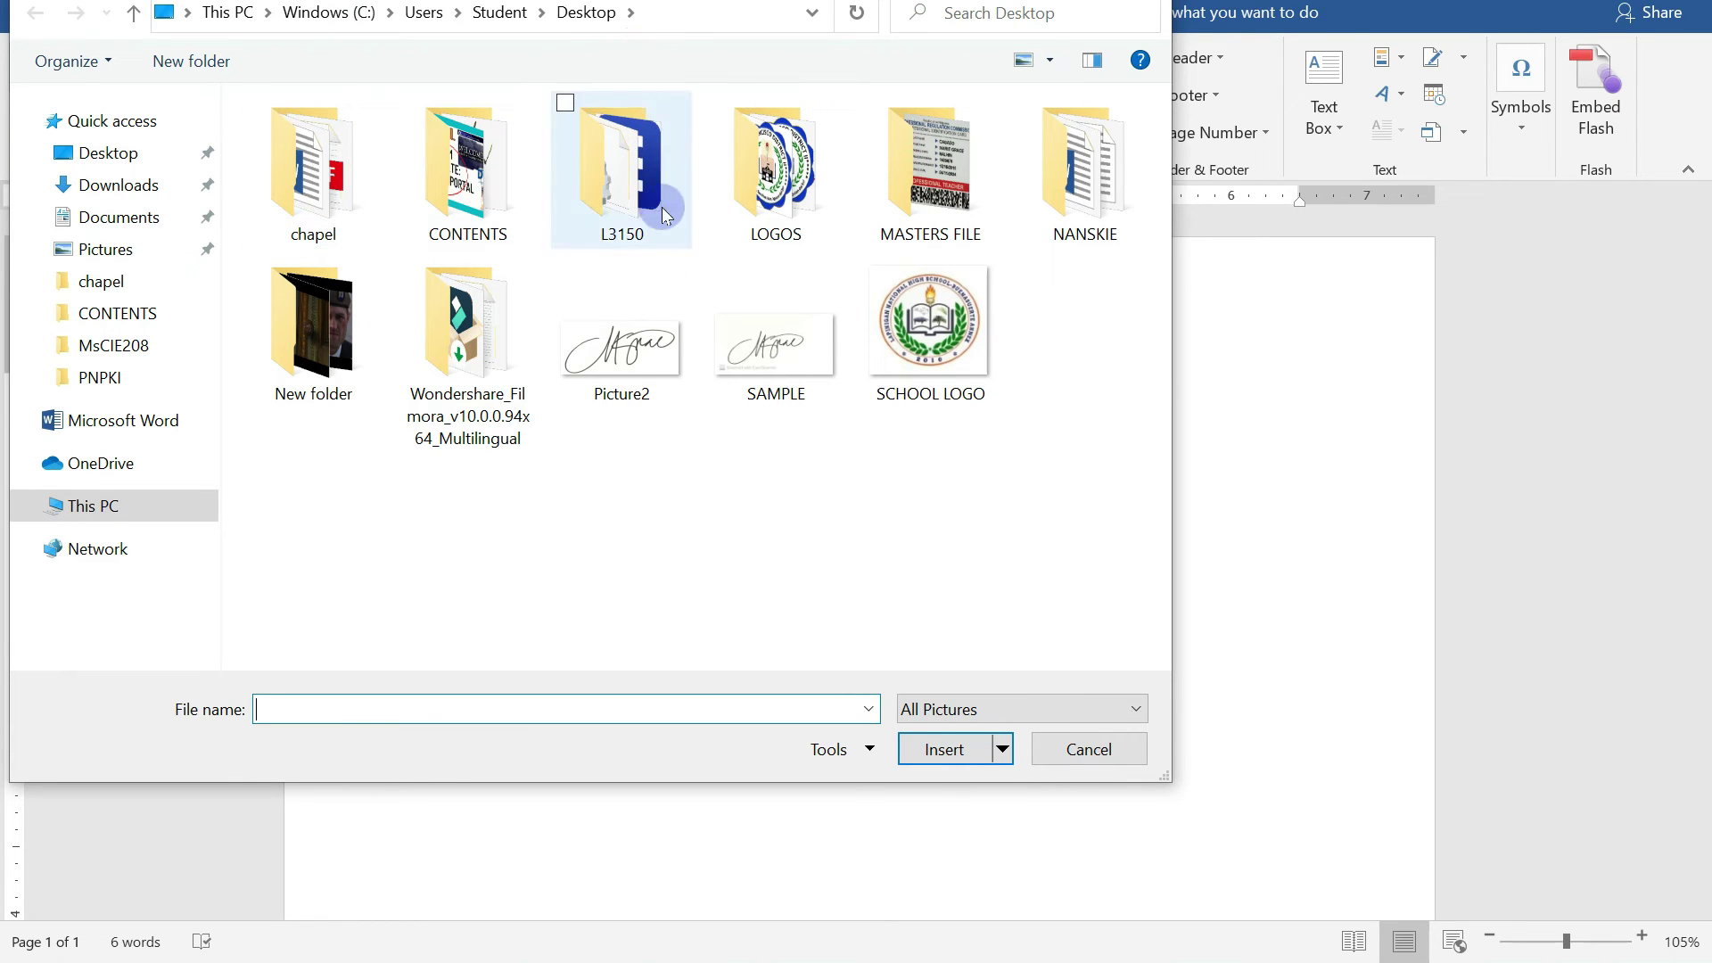
click(639, 389)
click(932, 751)
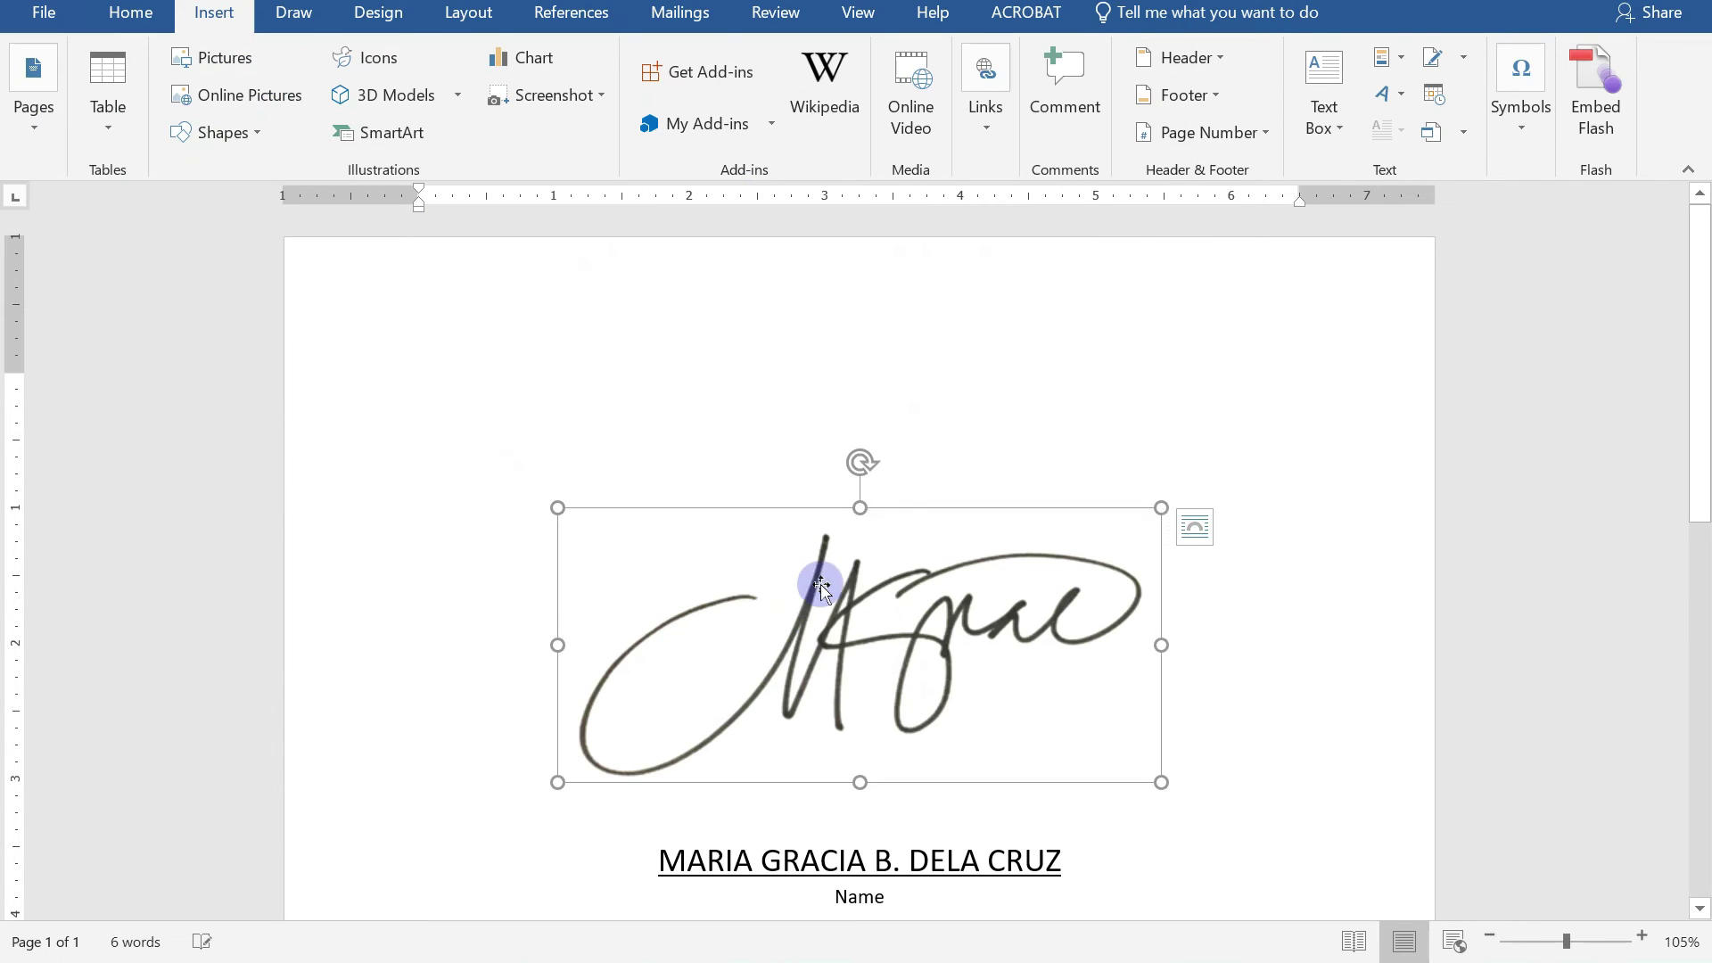
Nudge the signature toward the name and set its text wrapping to Behind Text.
click(852, 632)
mouse_move(852, 632)
mouse_down()
mouse_move(878, 778)
mouse_move(841, 680)
mouse_up()
mouse_move(841, 592)
mouse_down()
mouse_move(832, 642)
mouse_move(847, 643)
mouse_up()
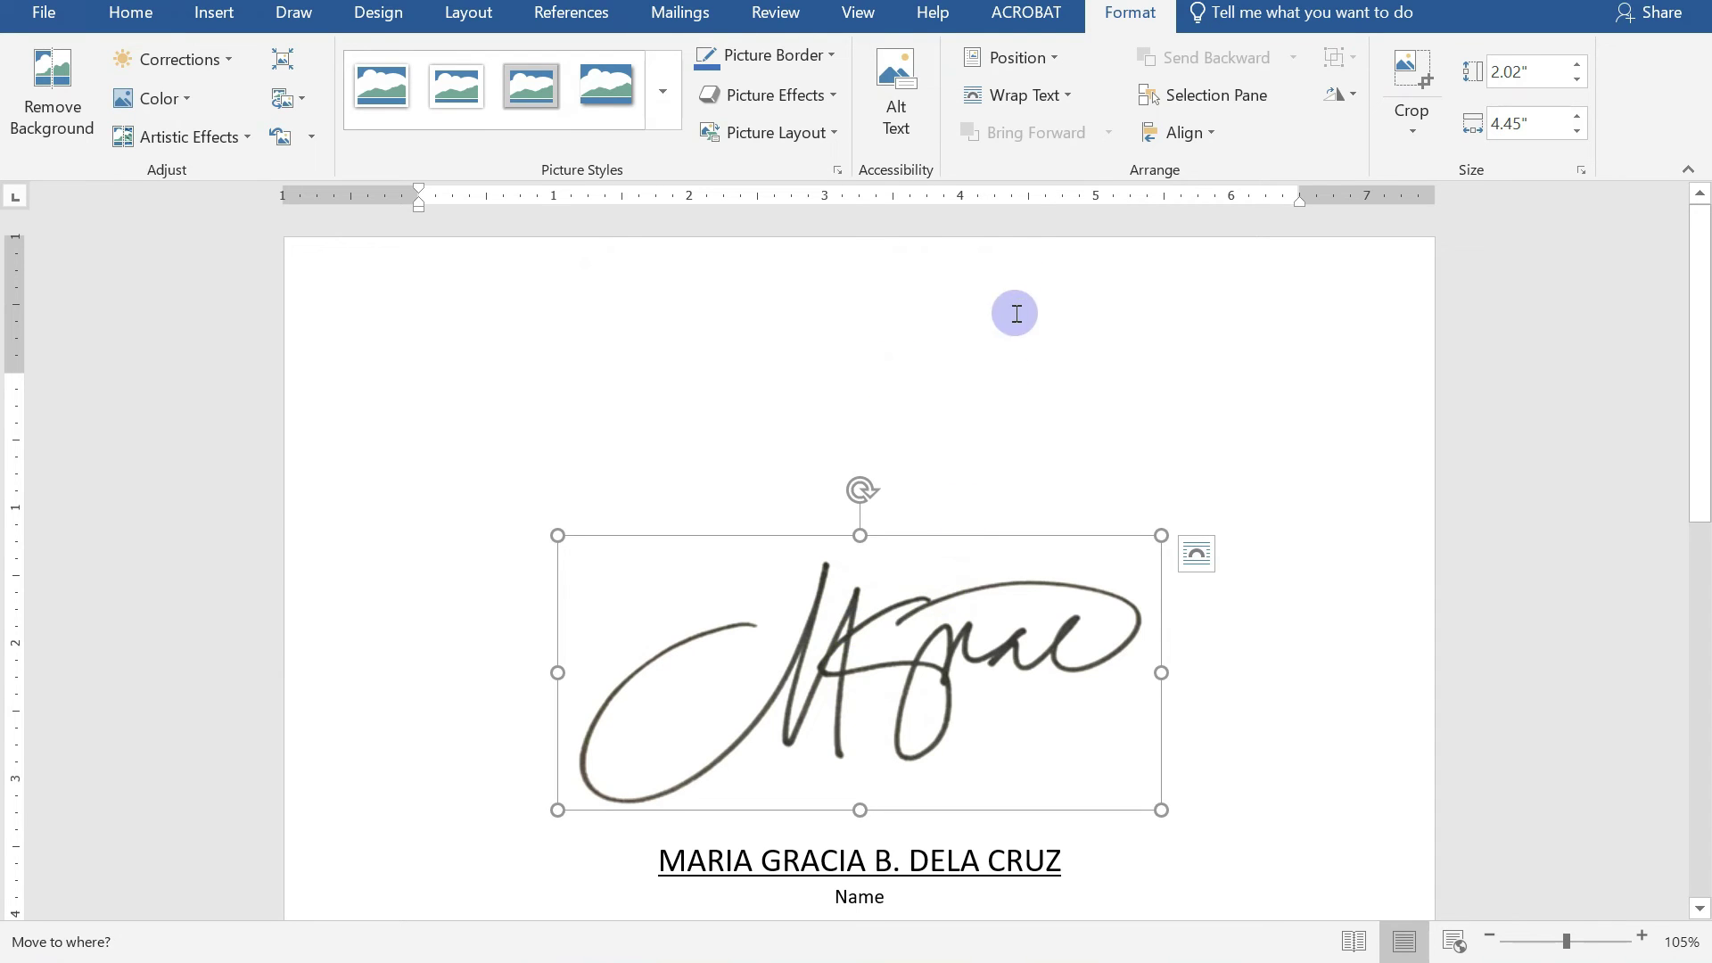
click(1041, 96)
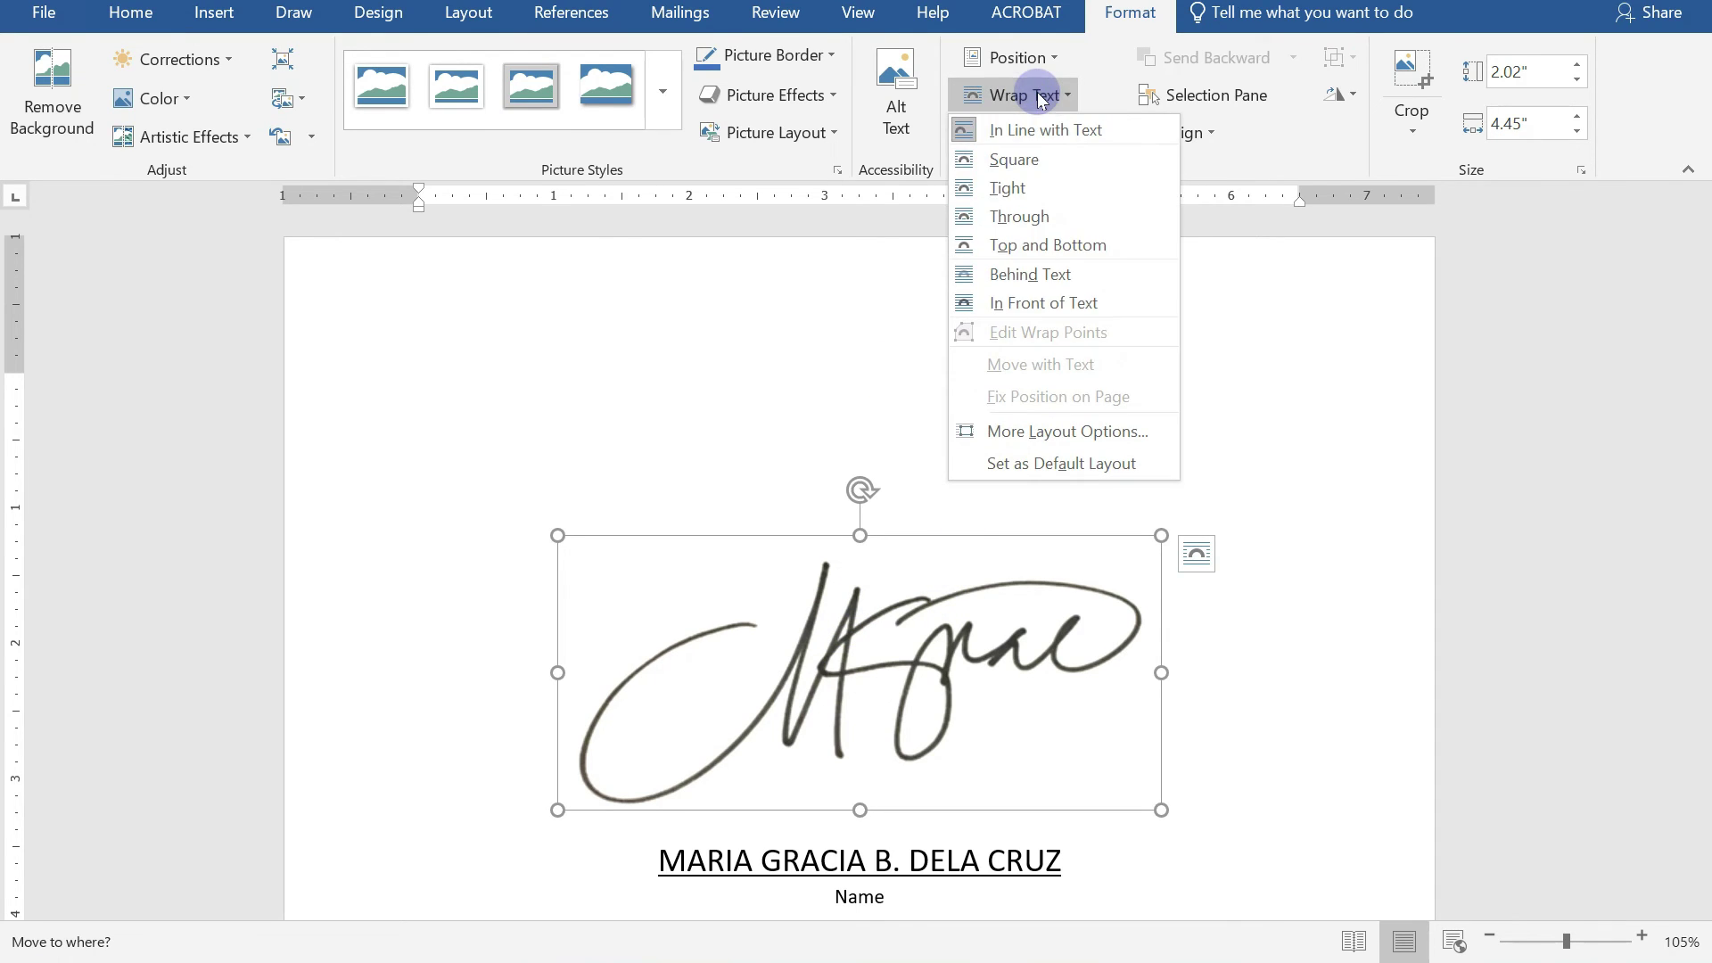
click(1000, 272)
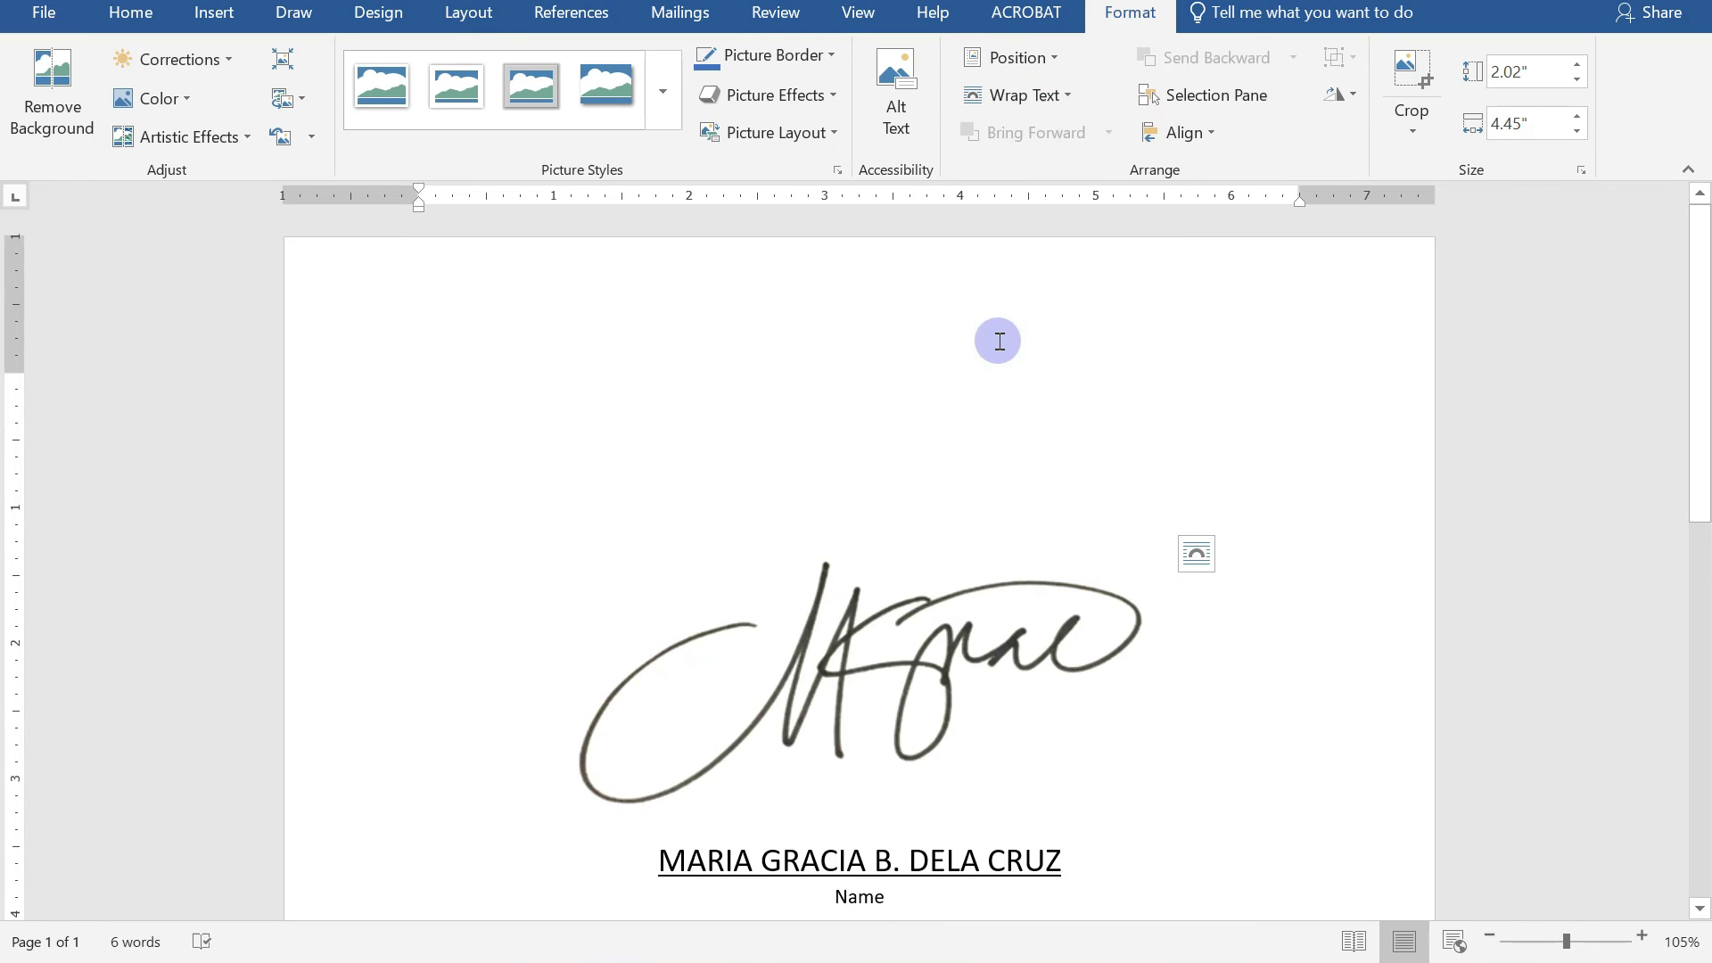
Shrink the signature to about 1.09 x 2.39 inches and center it over the typed name.
drag(922, 700, 933, 652)
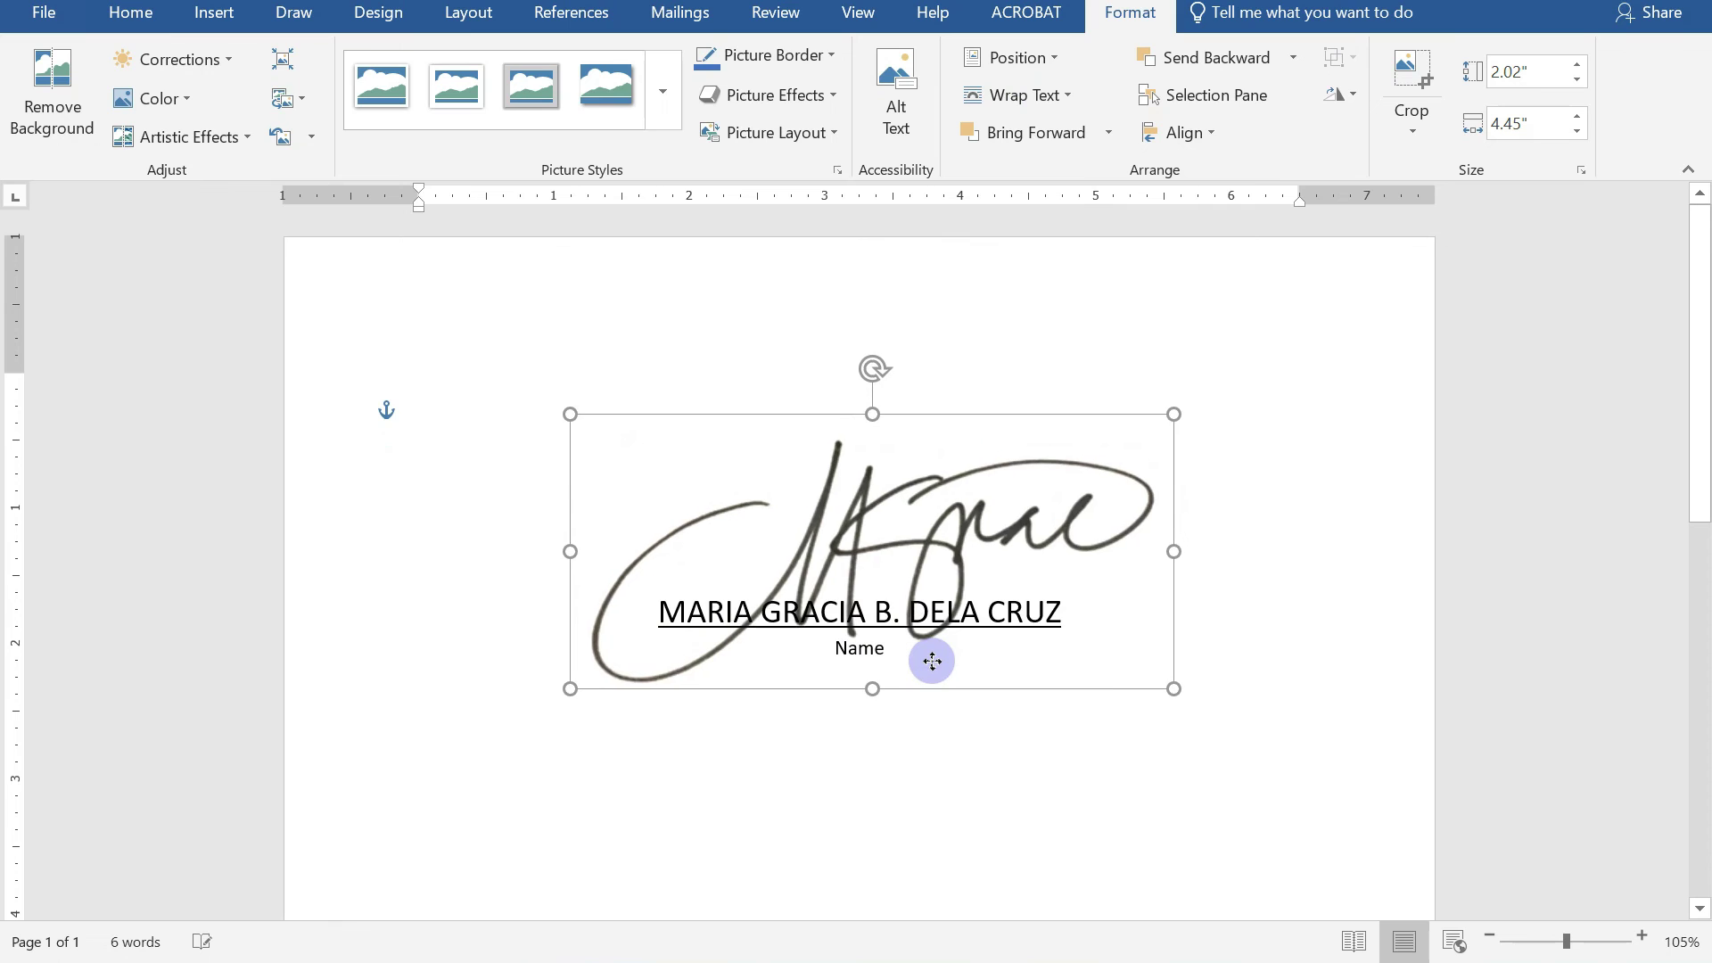
drag(933, 652, 906, 665)
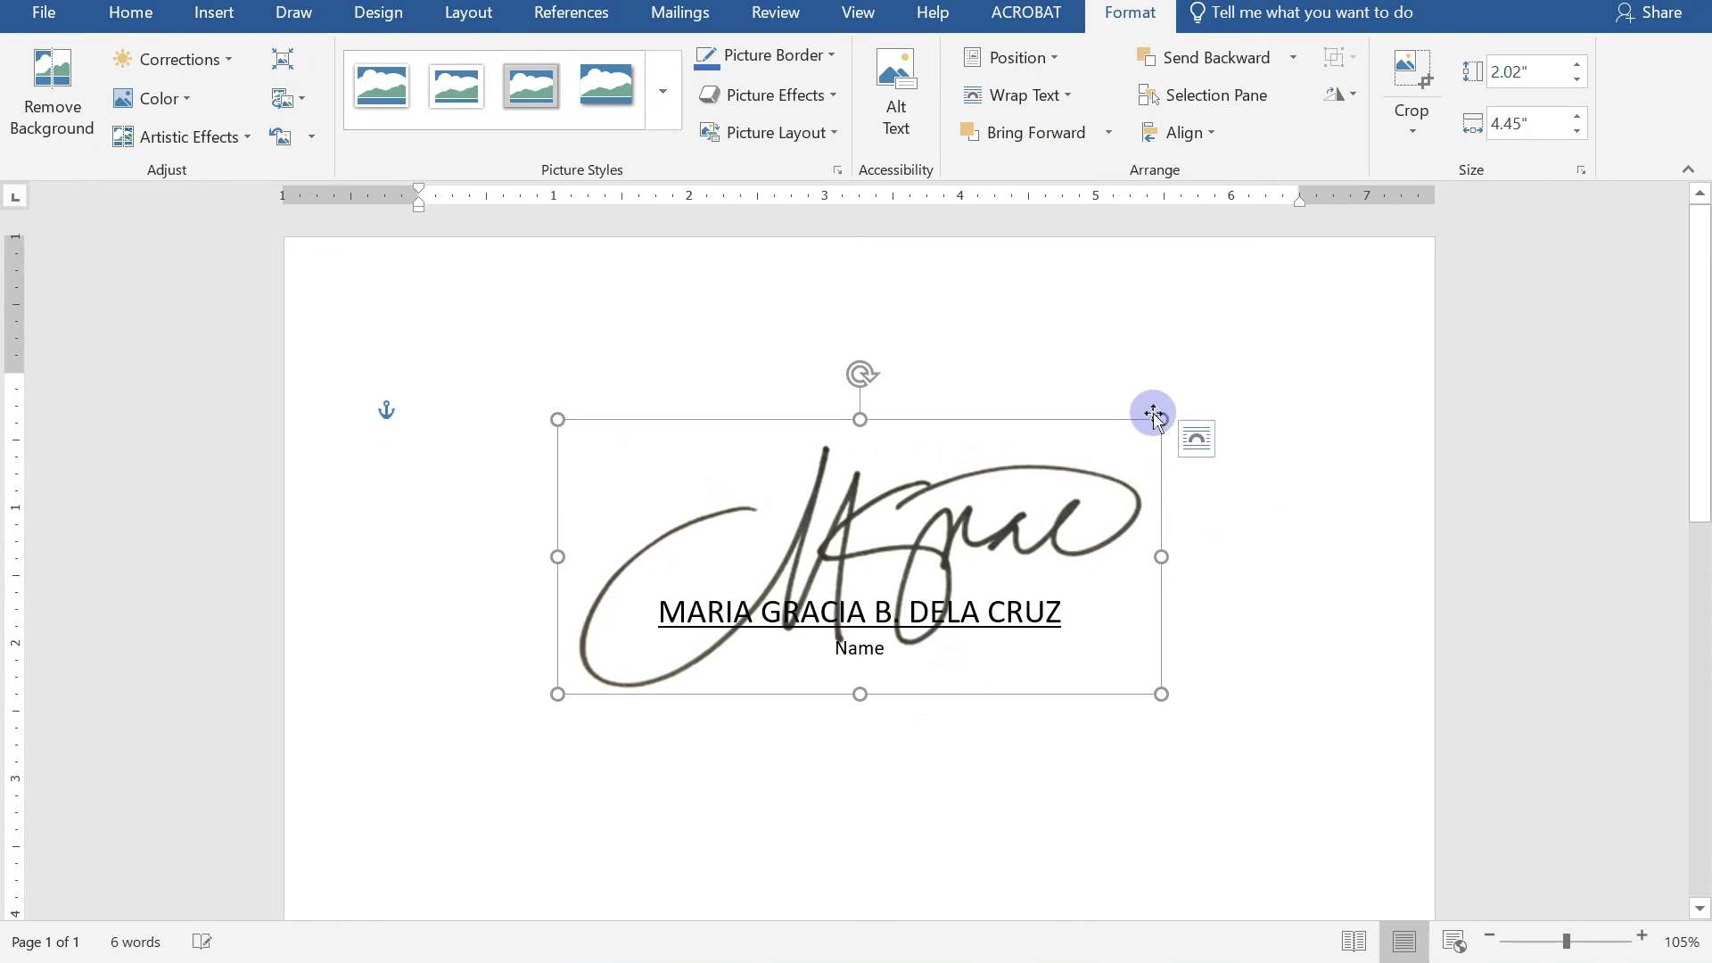
drag(1034, 503, 941, 583)
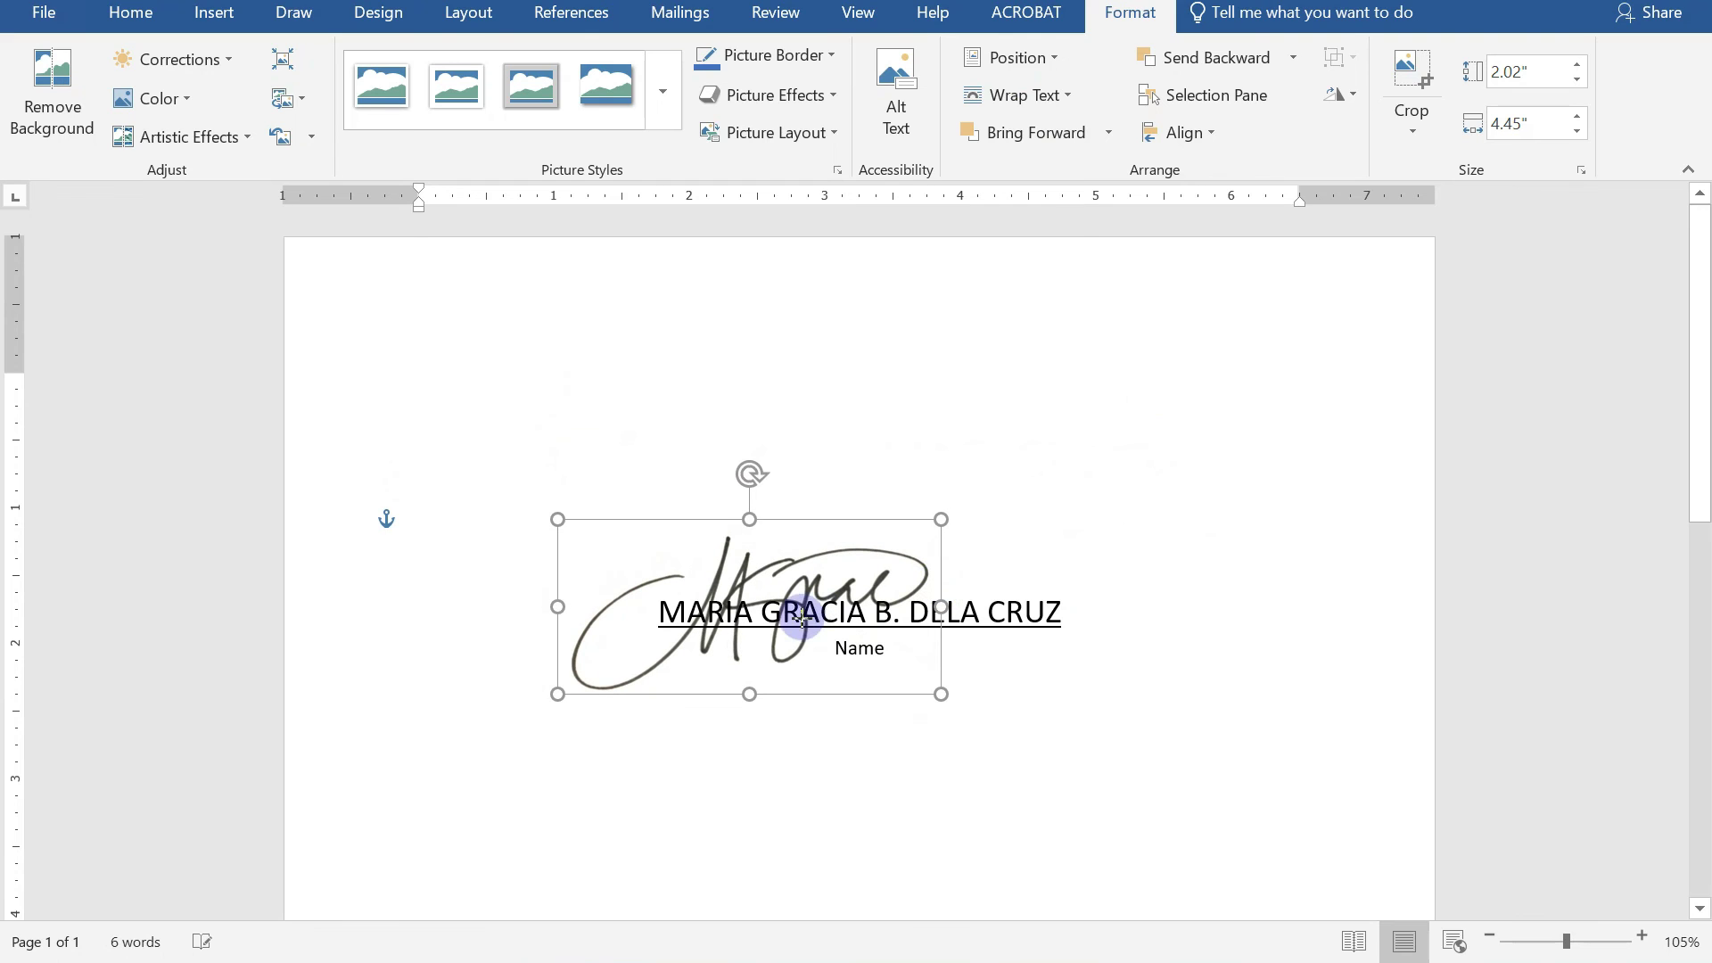
mouse_move(747, 669)
mouse_down()
mouse_move(951, 495)
mouse_move(916, 561)
mouse_up()
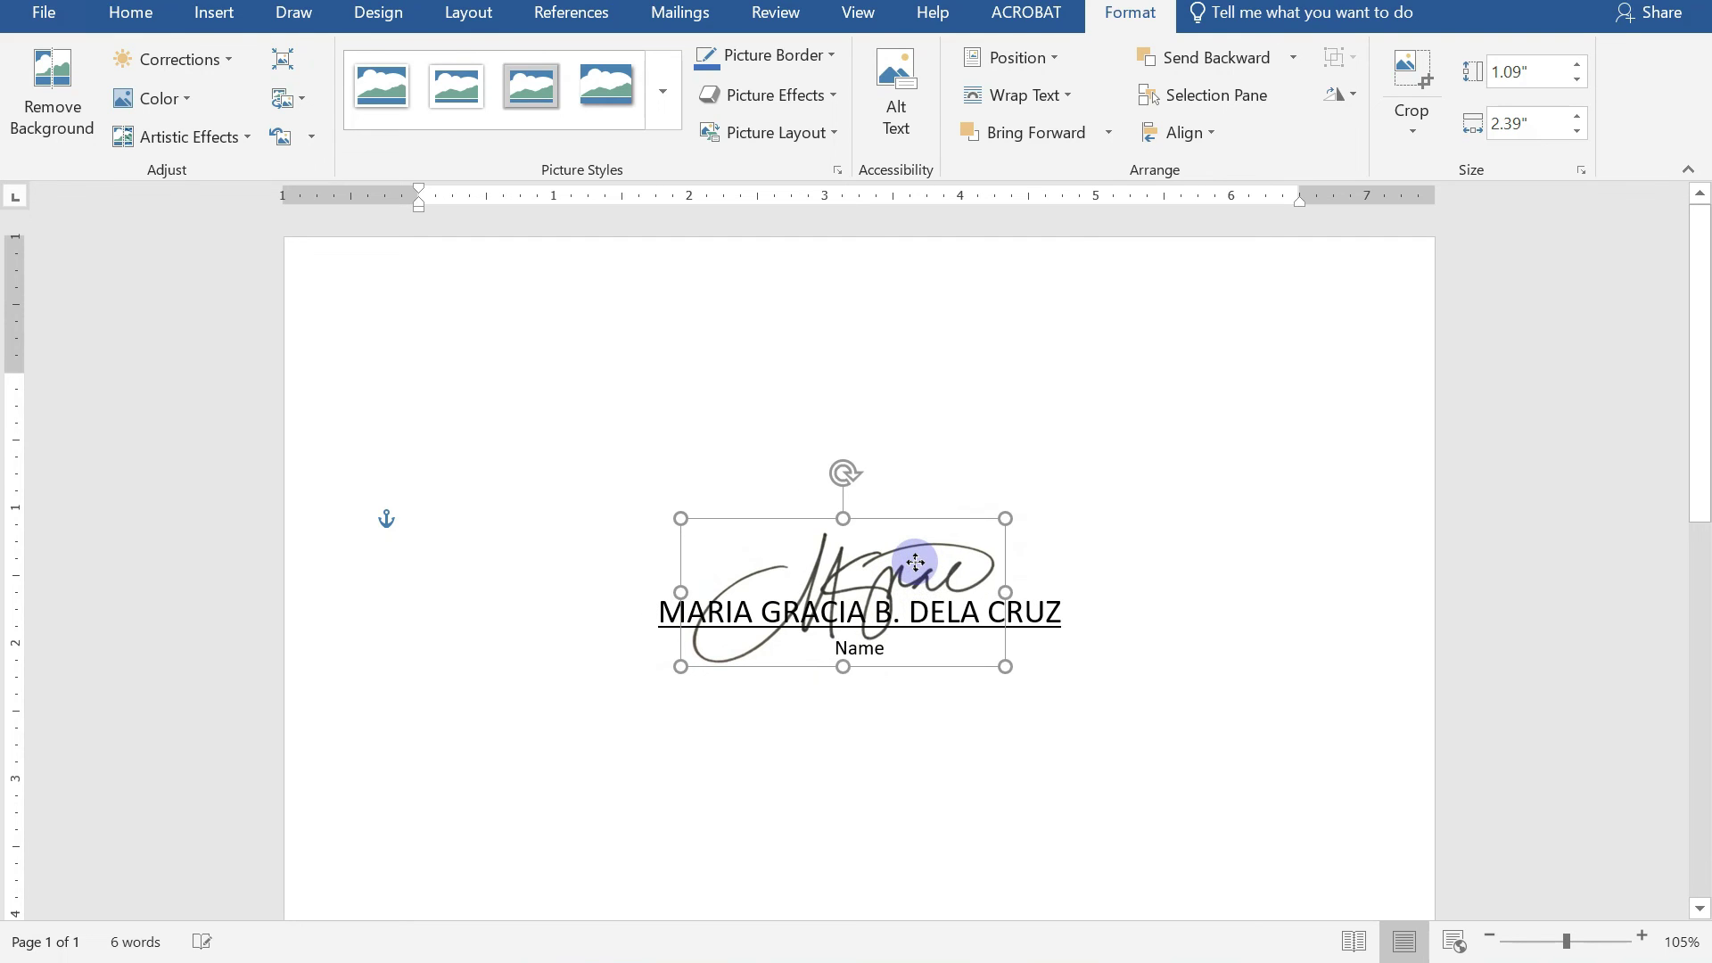